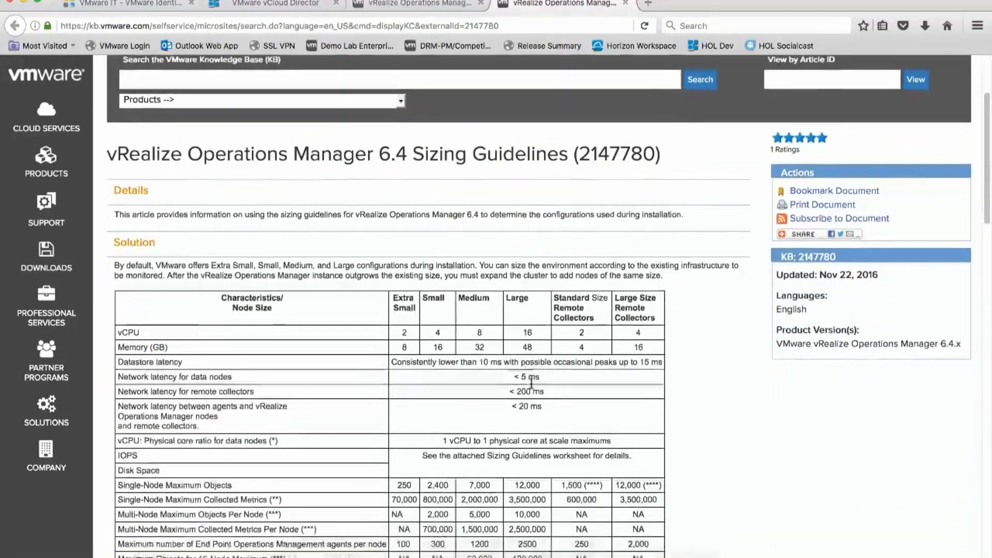
Step: Review the node sizing table, footnotes and notes in the vRealize Operations Manager 6.4 Sizing Guidelines article, down to its attachments
scroll(532, 383, "down", 5)
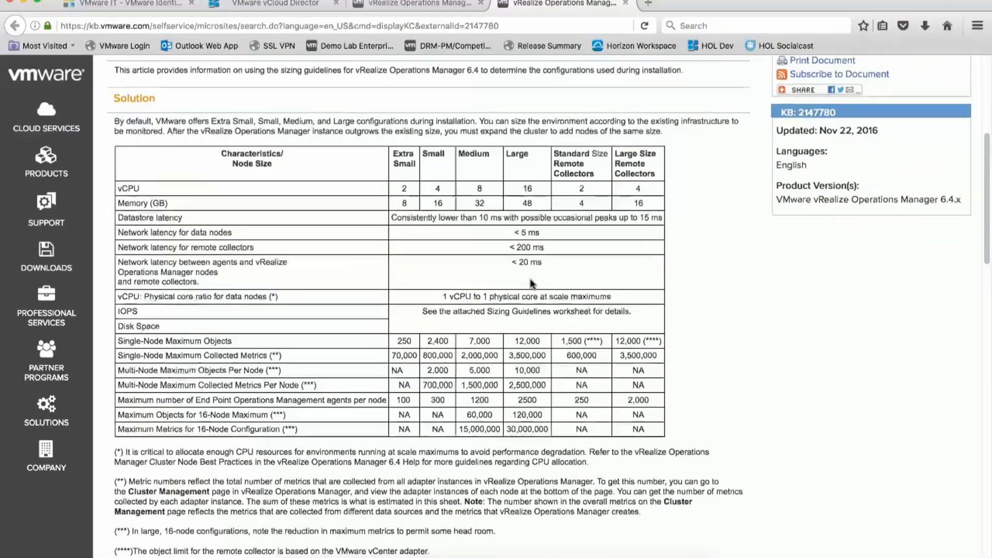
scroll(533, 282, "down", 2)
scroll(533, 284, "down", 3)
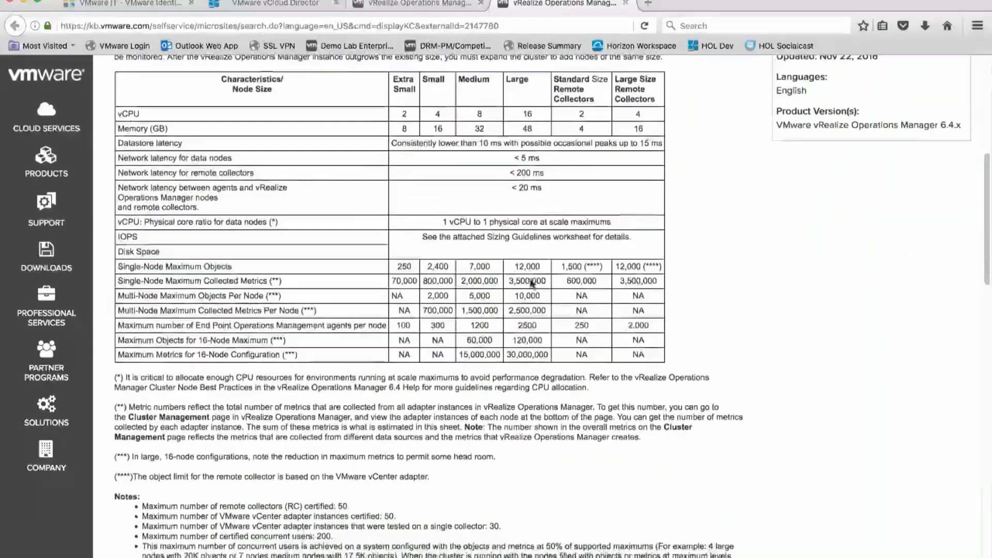
scroll(531, 280, "down", 4)
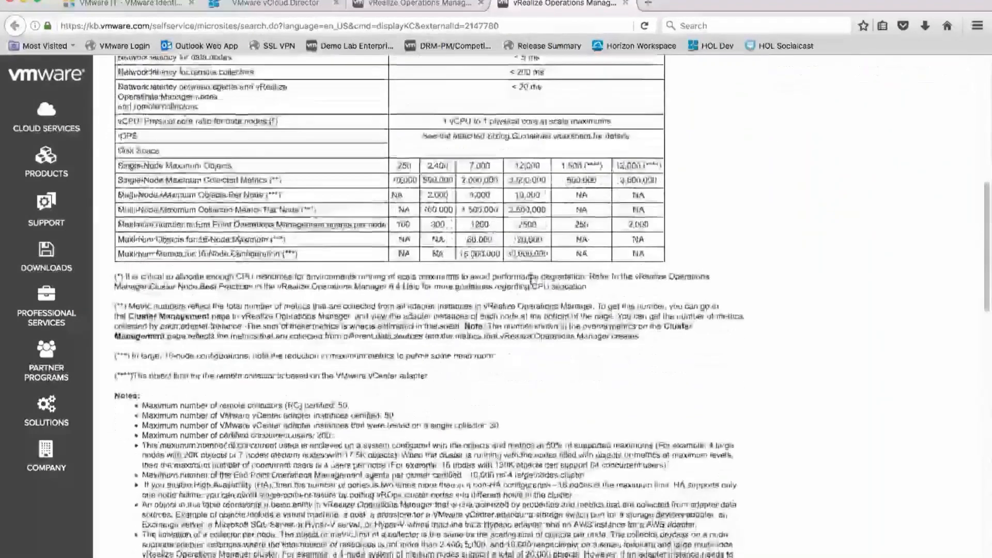
scroll(531, 283, "down", 2)
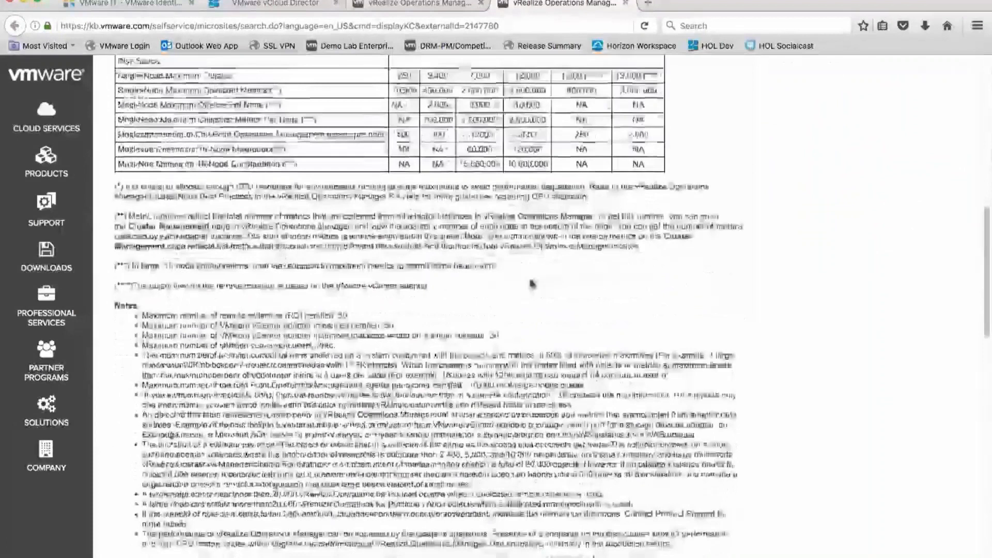
scroll(532, 283, "down", 3)
scroll(468, 411, "down", 3)
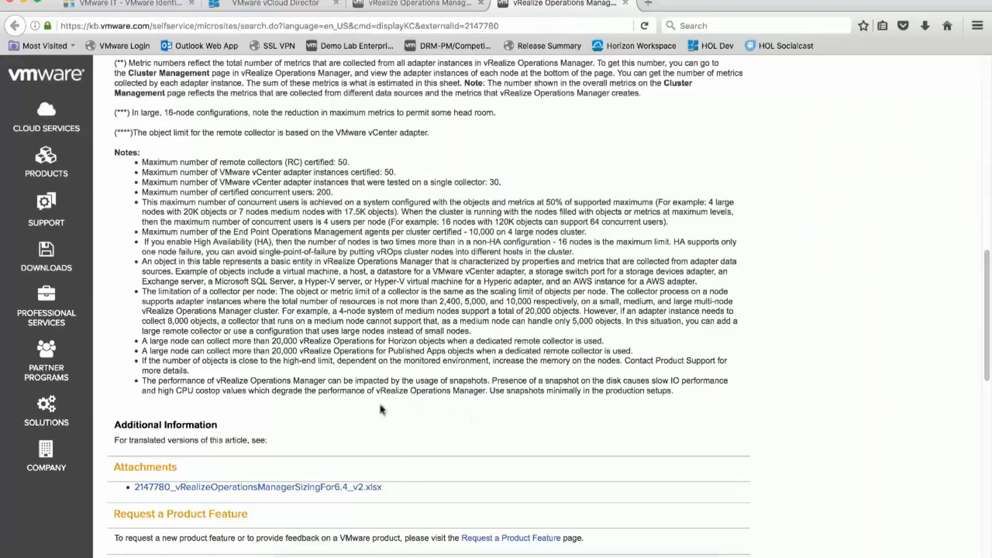
scroll(337, 489, "down", 2)
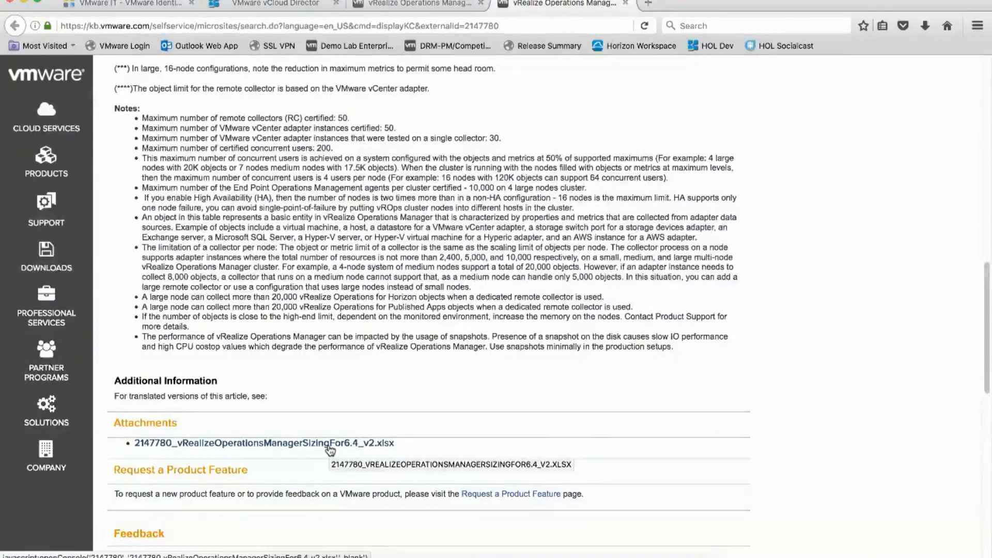
Step: Download the attached workbook 2147780_vRealizeOperationsManagerSizingFor6.4_v2.xlsx and save it to the Desktop
left_click(329, 448)
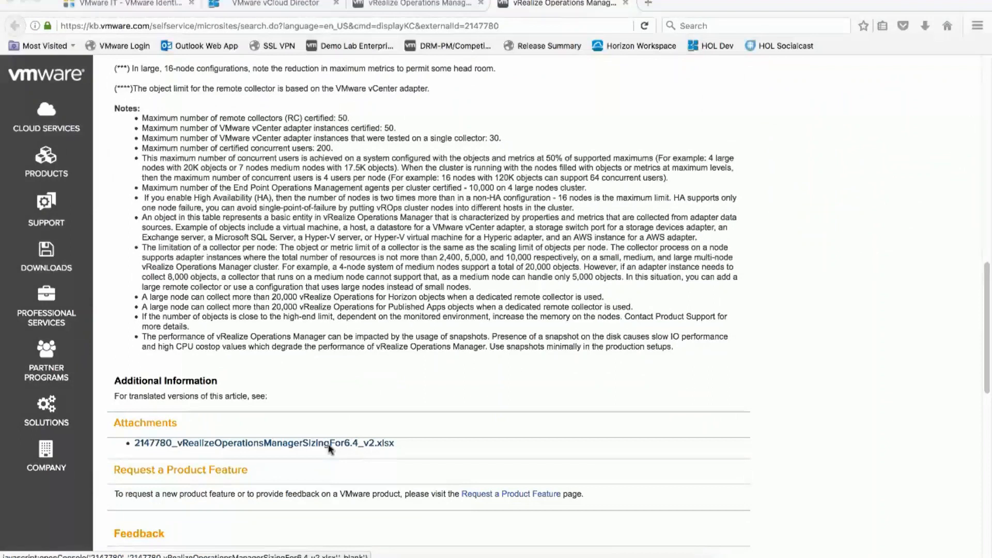
left_click(589, 285)
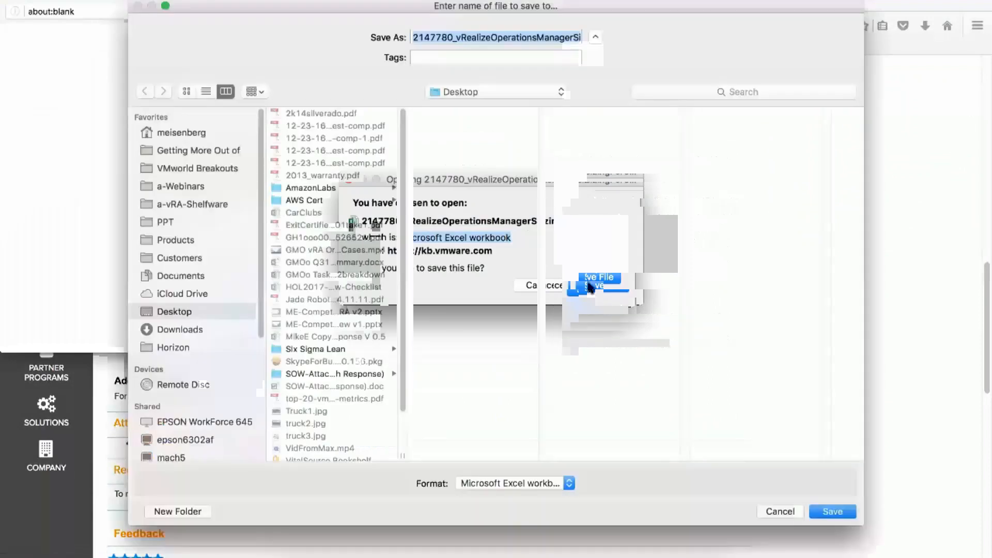
left_click(827, 513)
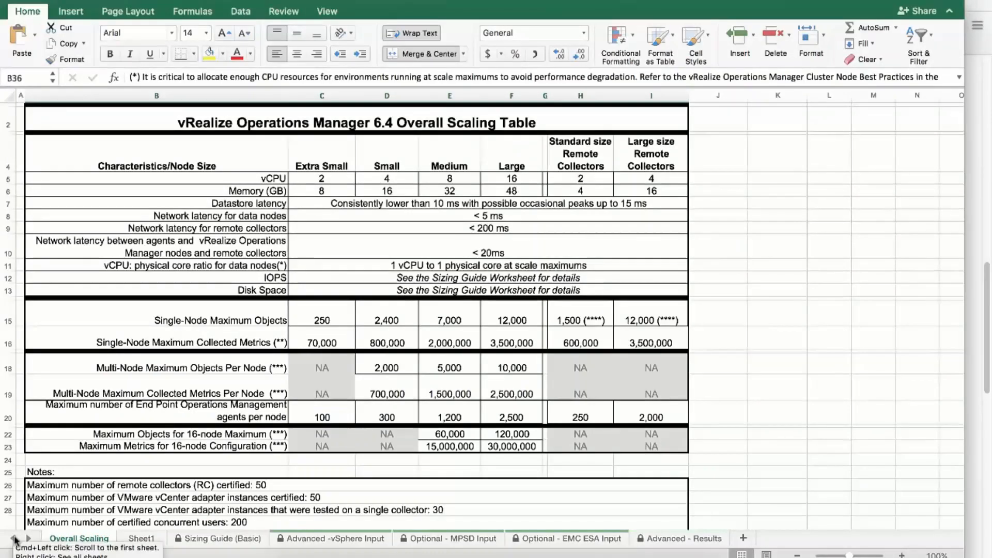
Step: Look over the Overall Scaling table and notes, and set High Availability to DISABLED on the Sizing Guide (Basic) sheet
scroll(391, 270, "down", 5)
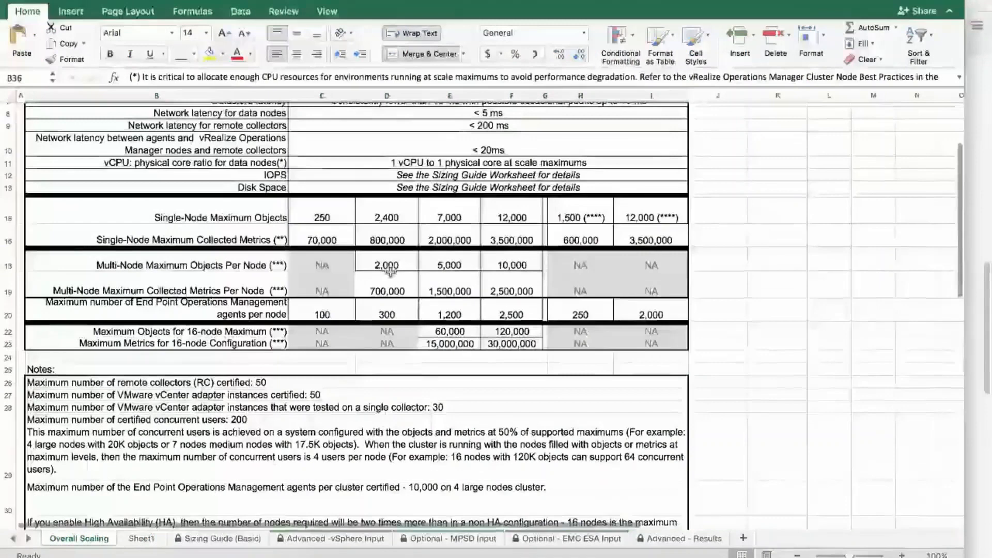
scroll(390, 269, "down", 2)
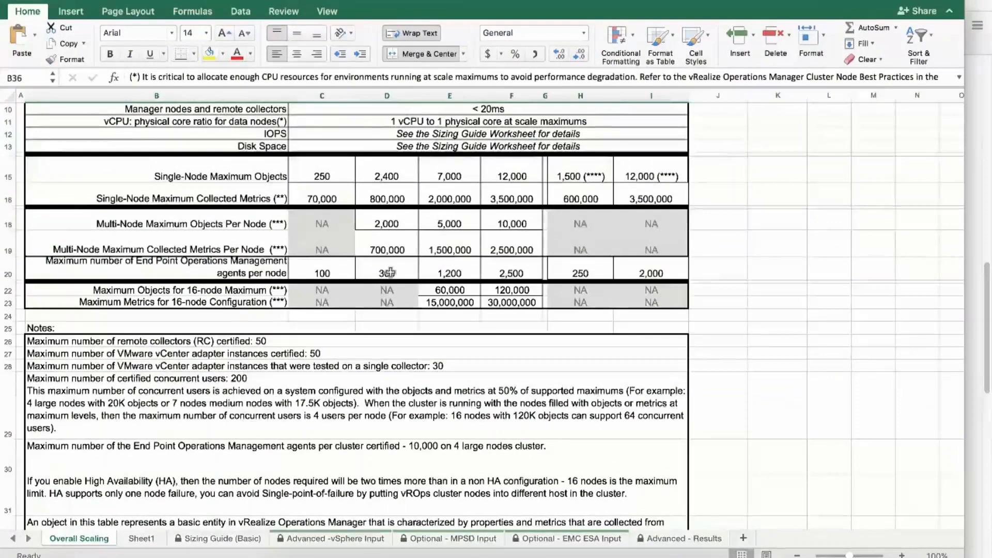
scroll(390, 273, "up", 5)
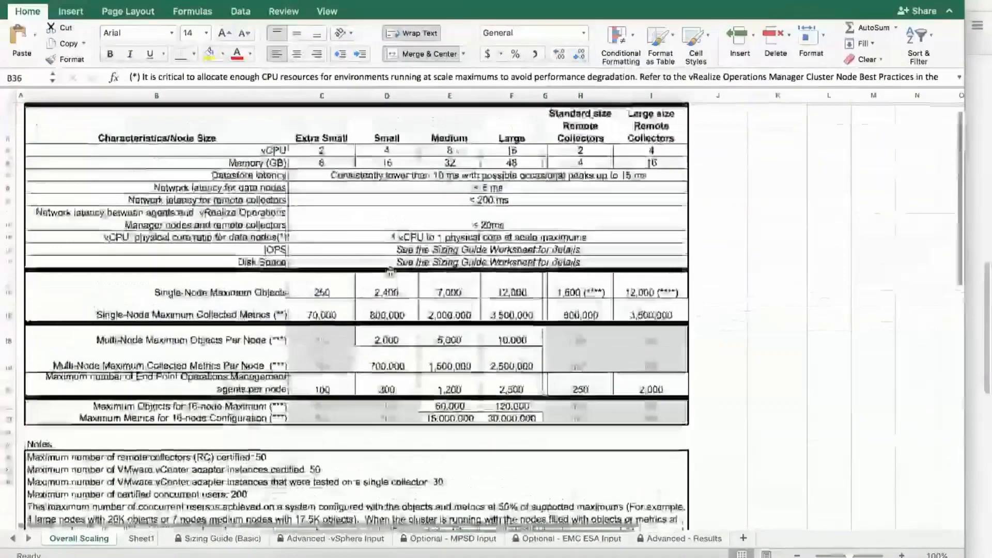
scroll(390, 273, "down", 5)
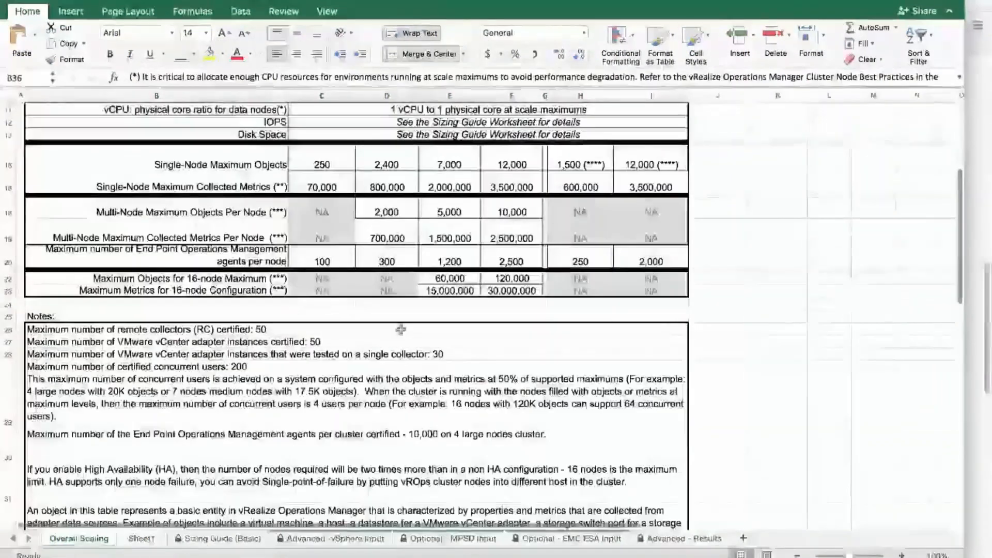
left_click(199, 536)
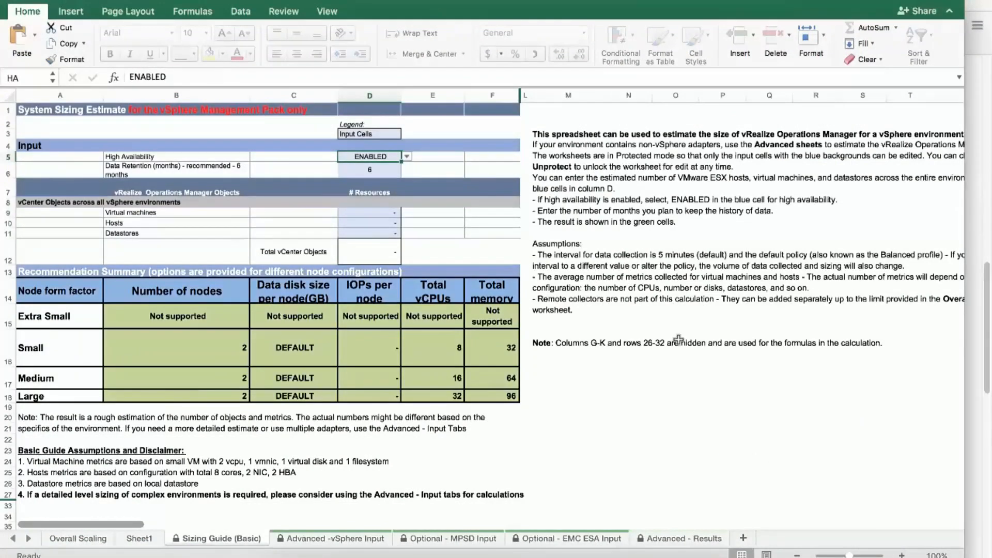
left_click(406, 157)
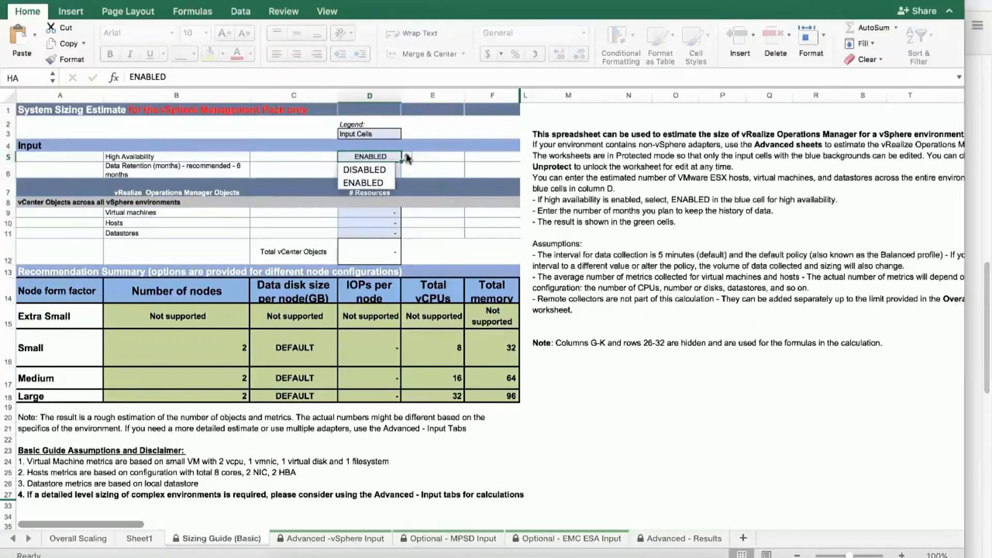
left_click(383, 169)
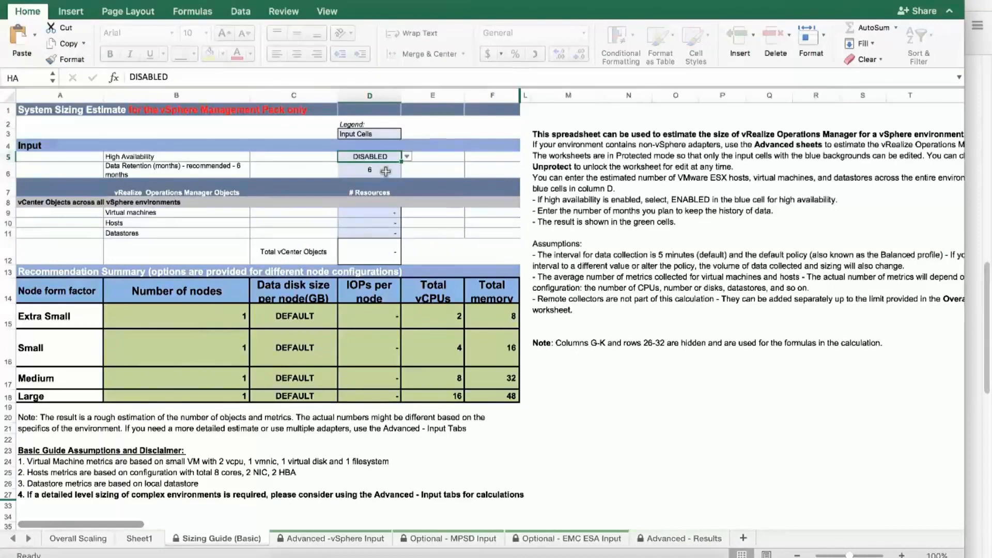
Step: Enter the basic sizing resources as 250 virtual machines, 10 hosts and 25 datastores
left_click(373, 212)
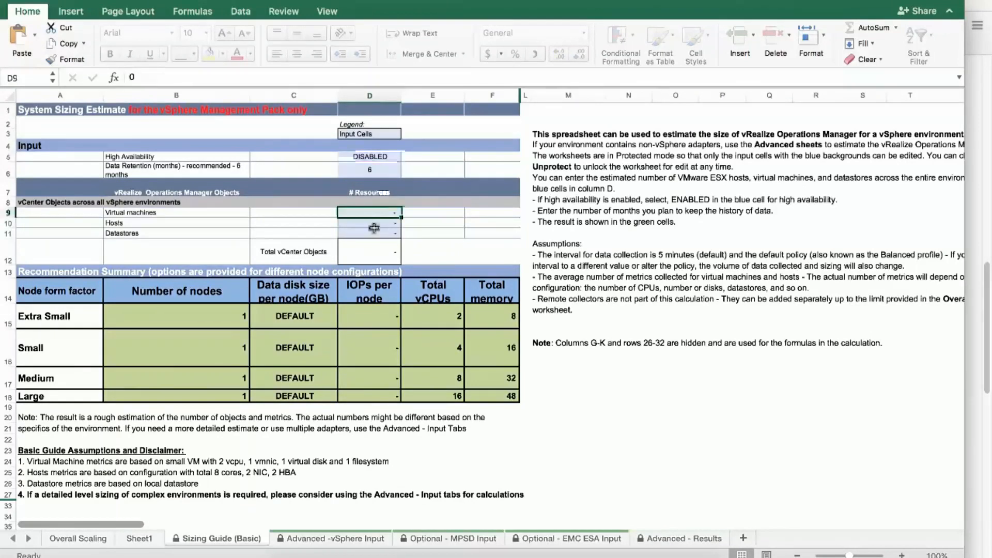
type("250")
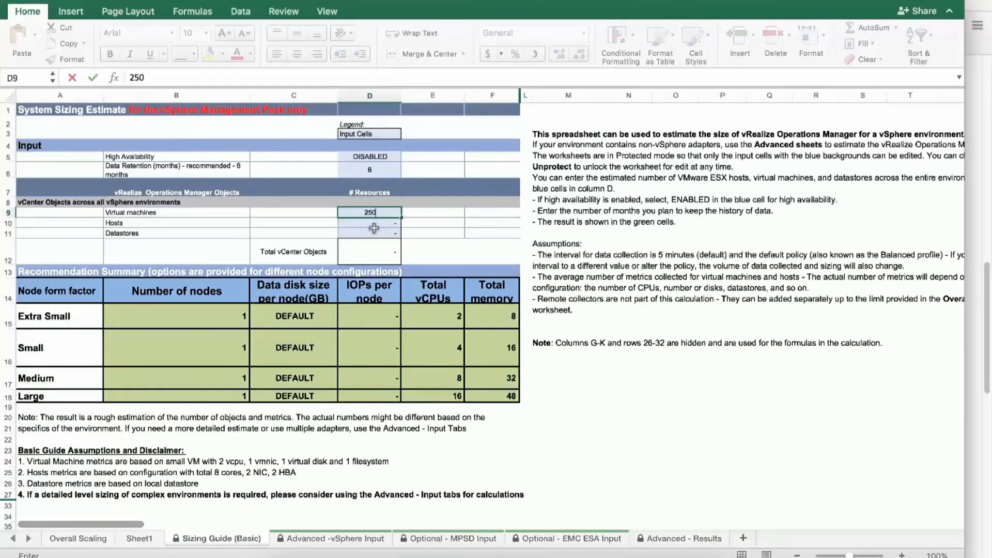
left_click(373, 221)
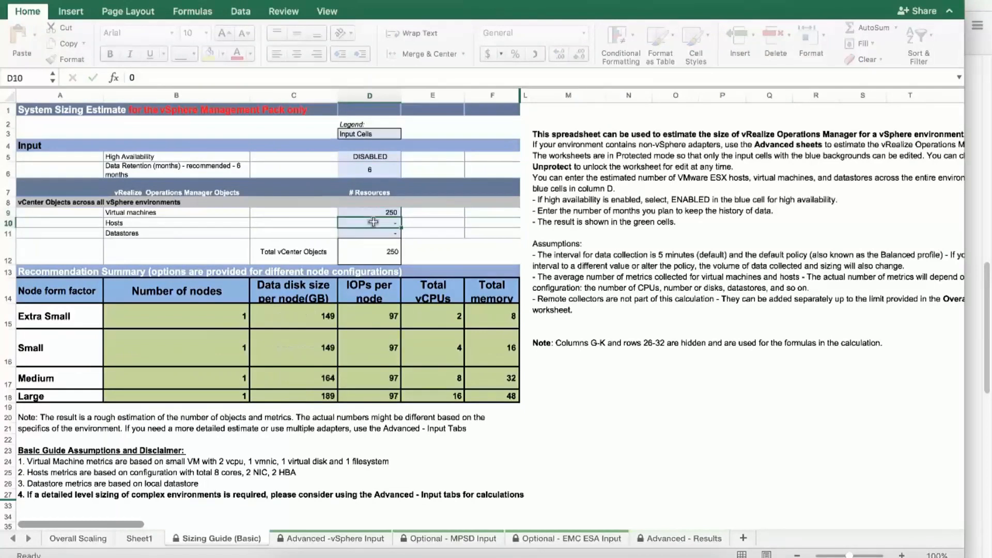
type("10")
left_click(378, 234)
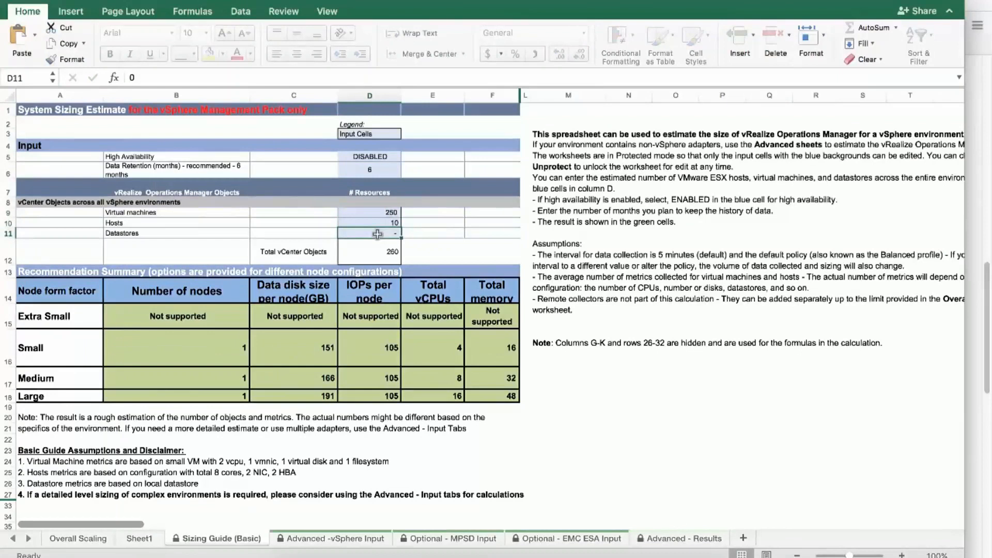
type("25")
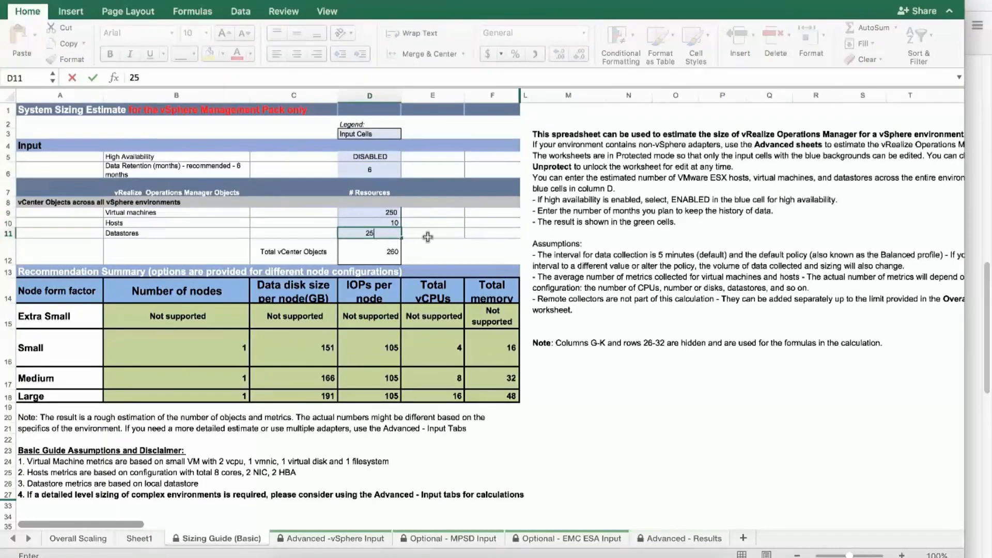
left_click(428, 237)
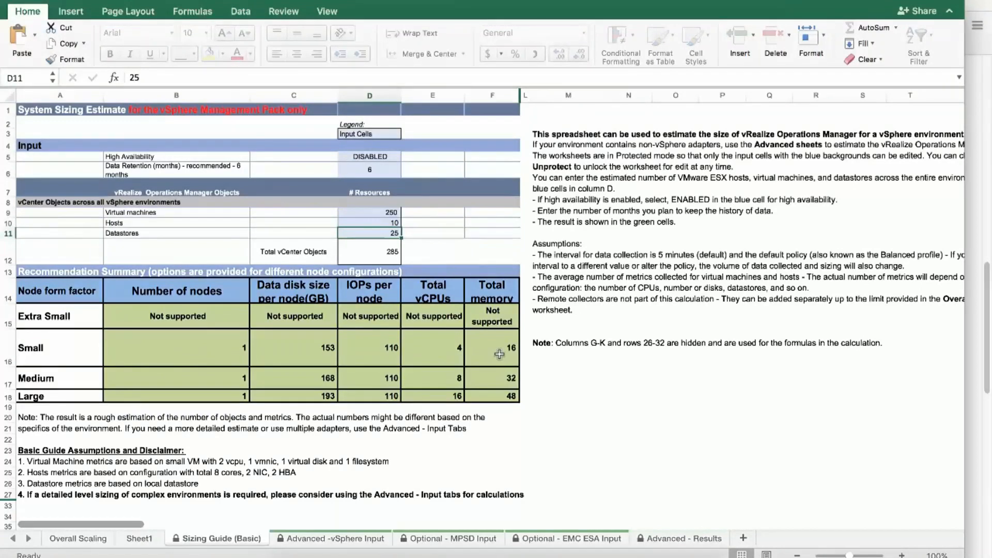
Step: Raise the basic sizing inputs to 1000 virtual machines and 50 hosts
left_click(388, 212)
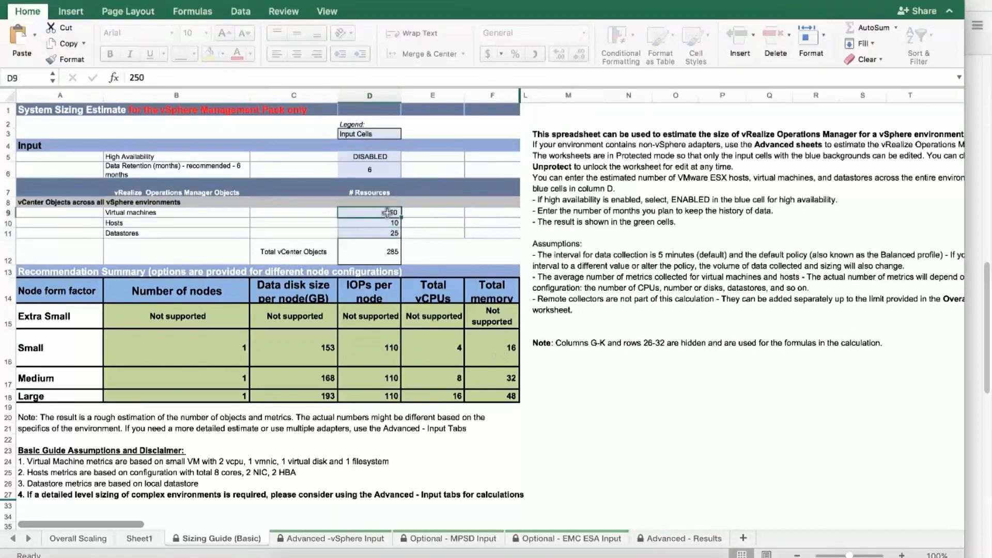
type("1,0")
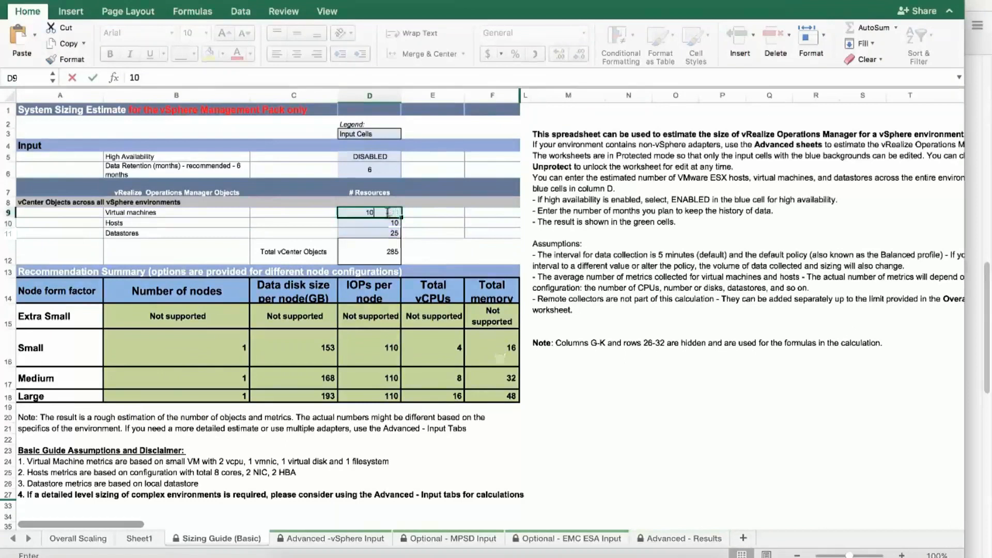
type("00")
key("Return")
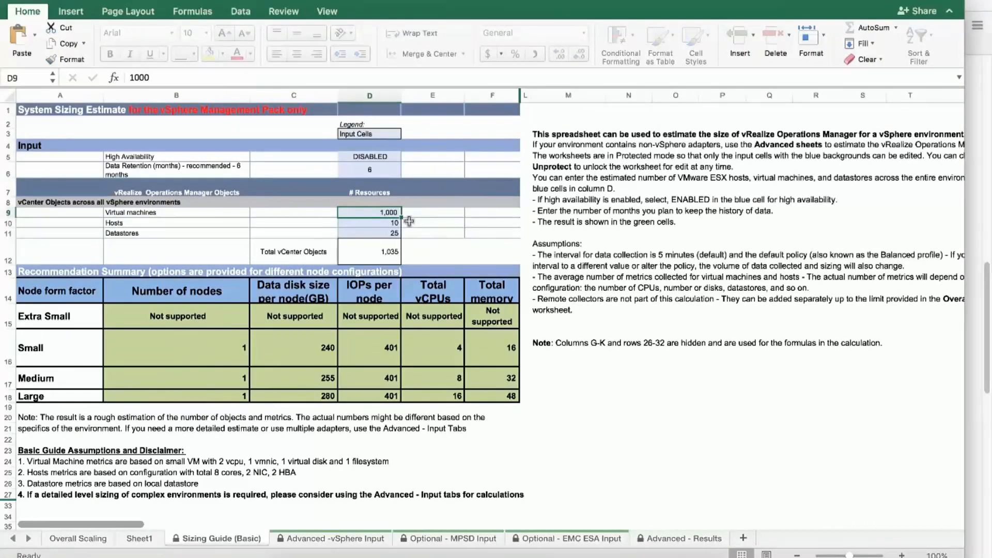
left_click(395, 222)
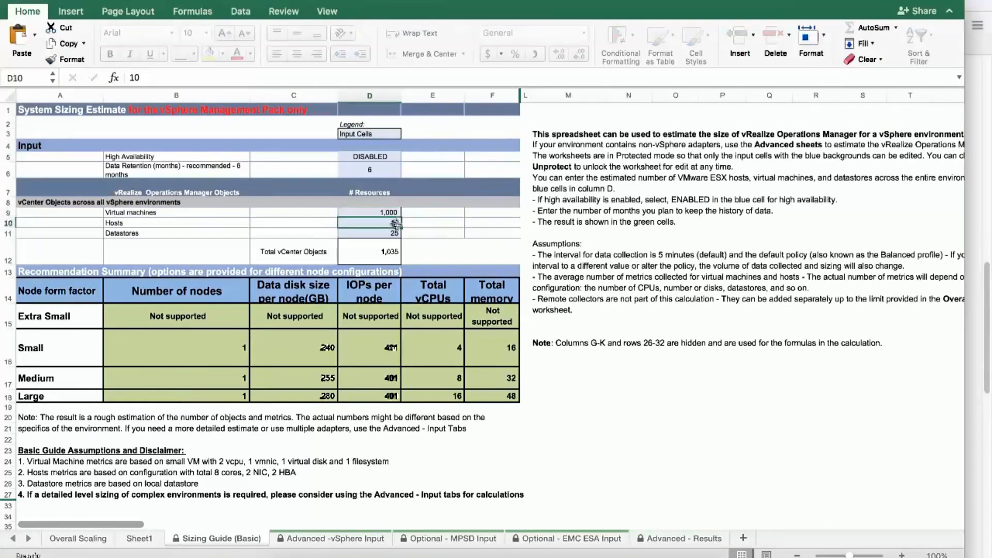
type("50")
key("Return")
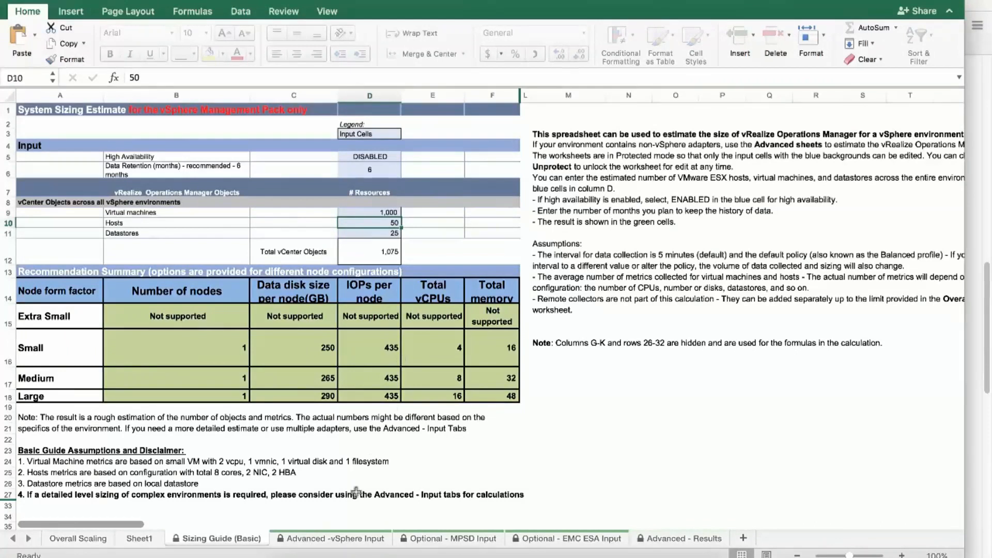
Step: On the Advanced -vSphere Input sheet, enter 10 vCenter Servers, 6 datacenters per vCenter and 12 clusters per vCenter
left_click(311, 539)
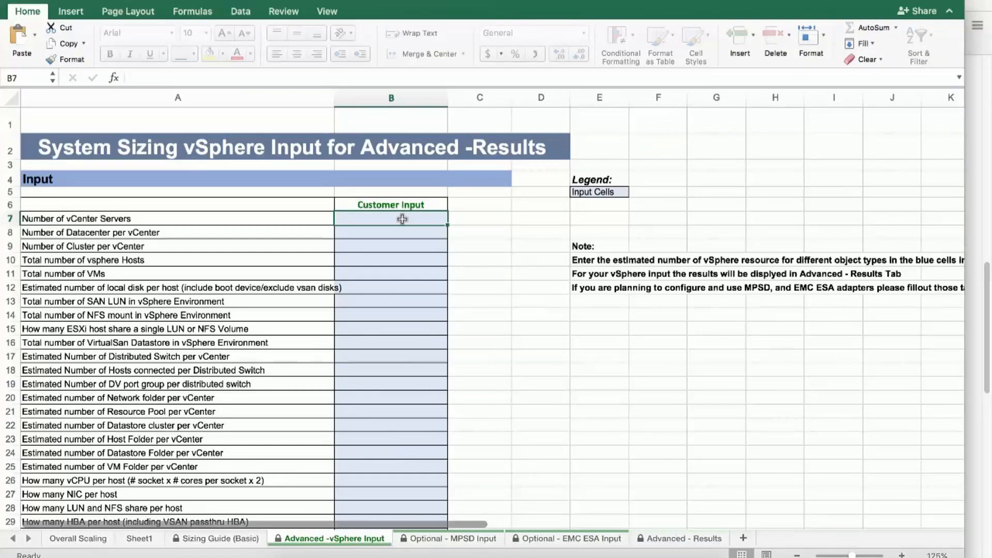
type("10")
left_click(393, 235)
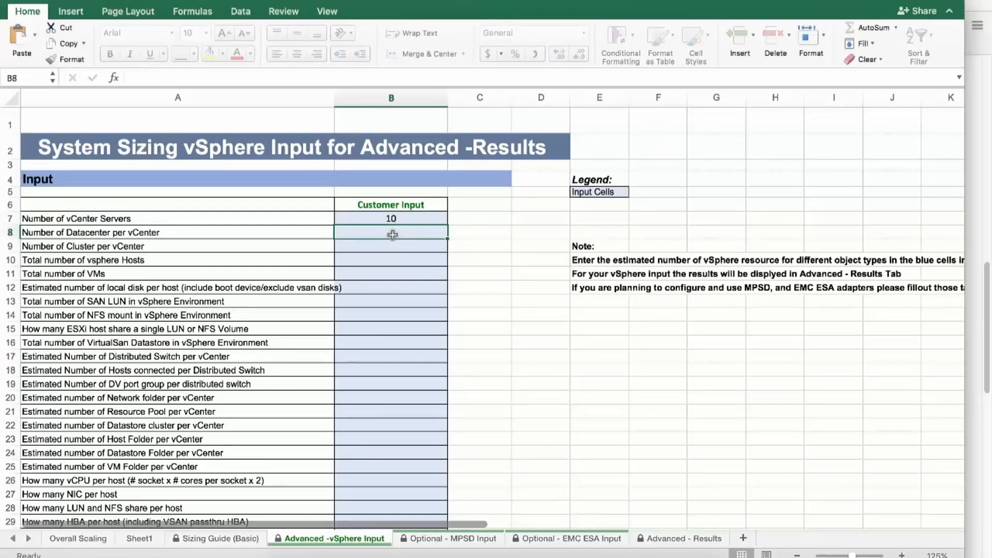
type("6")
left_click(393, 246)
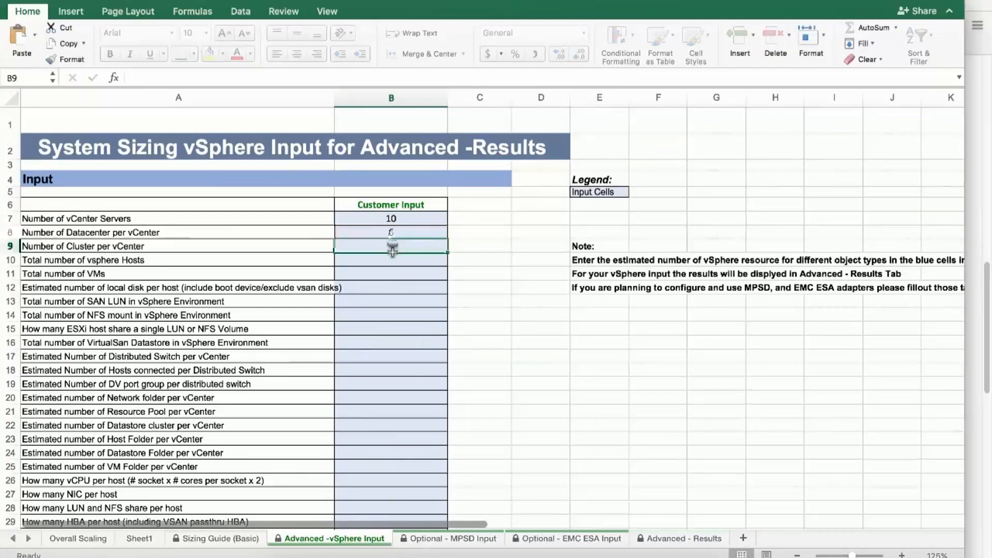
type("12")
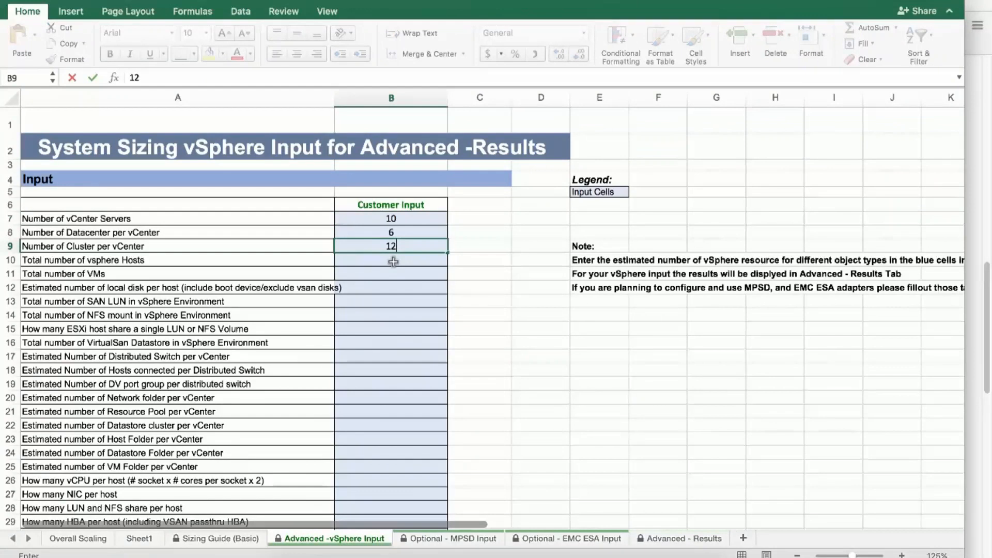
key("Return")
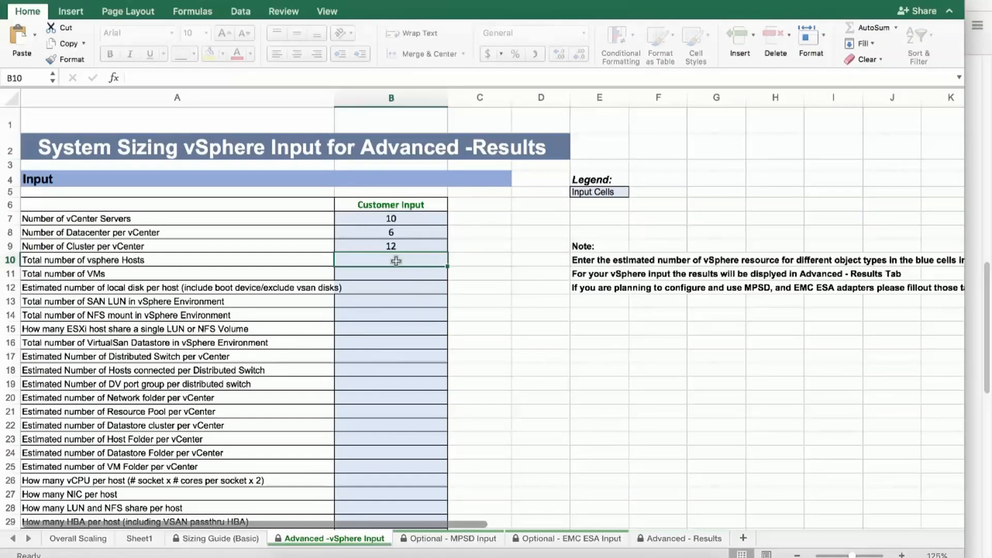
Step: Enter 200 as the total number of vSphere hosts and 4000 as the total number of VMs
type("200")
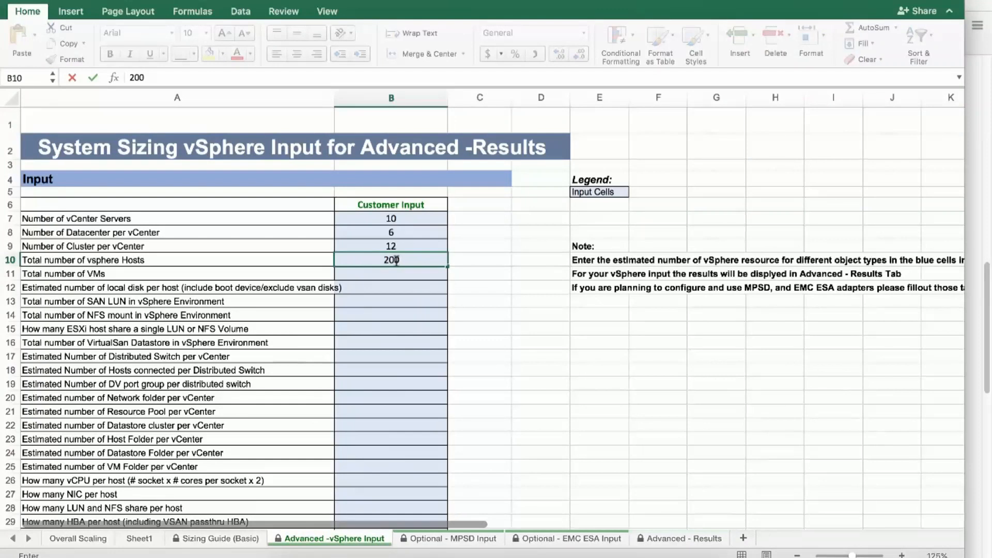
left_click(392, 274)
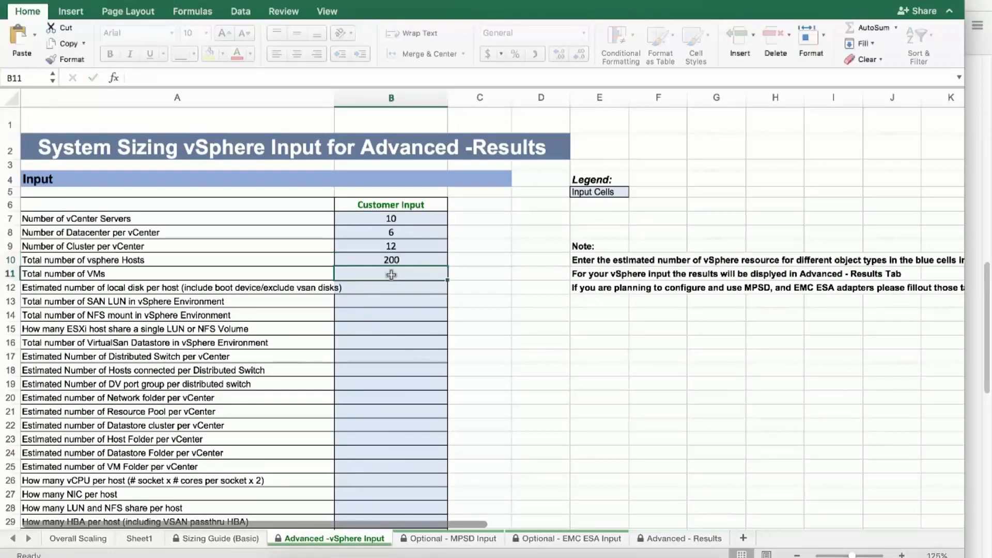
type("4000")
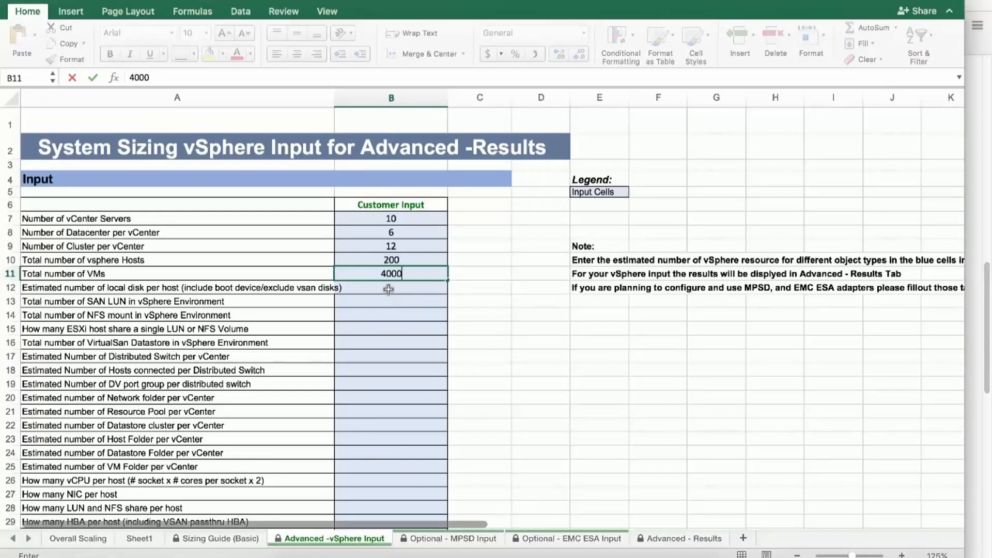
Step: Open the Advanced - Results sheet and examine the vCenter object counts and collected metrics
scroll(389, 289, "down", 3)
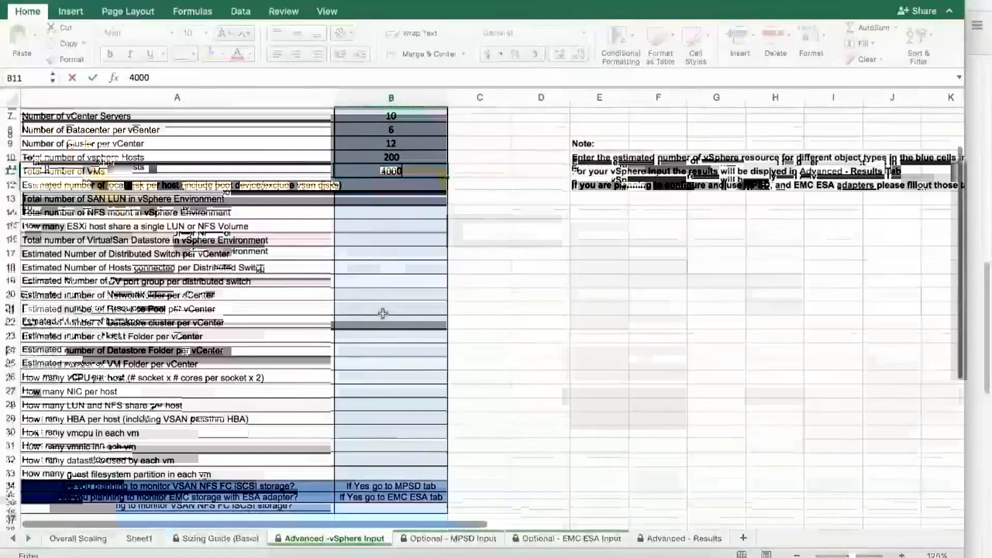
scroll(383, 314, "down", 1)
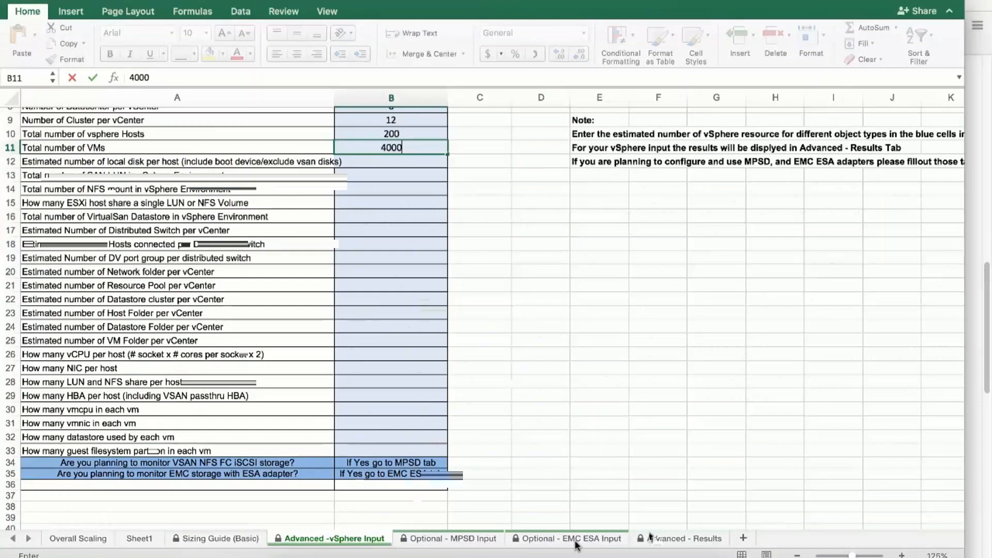
left_click(683, 539)
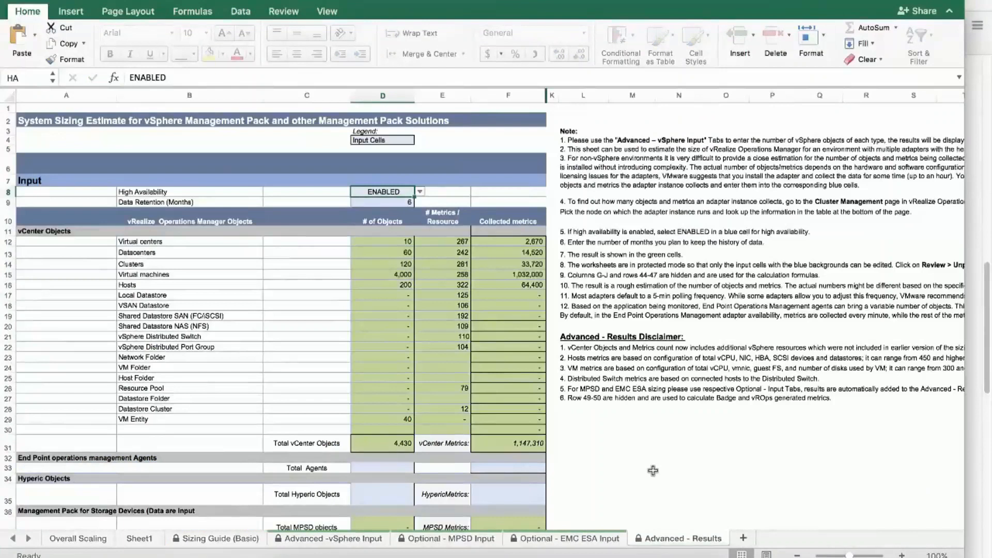
scroll(653, 471, "down", 1)
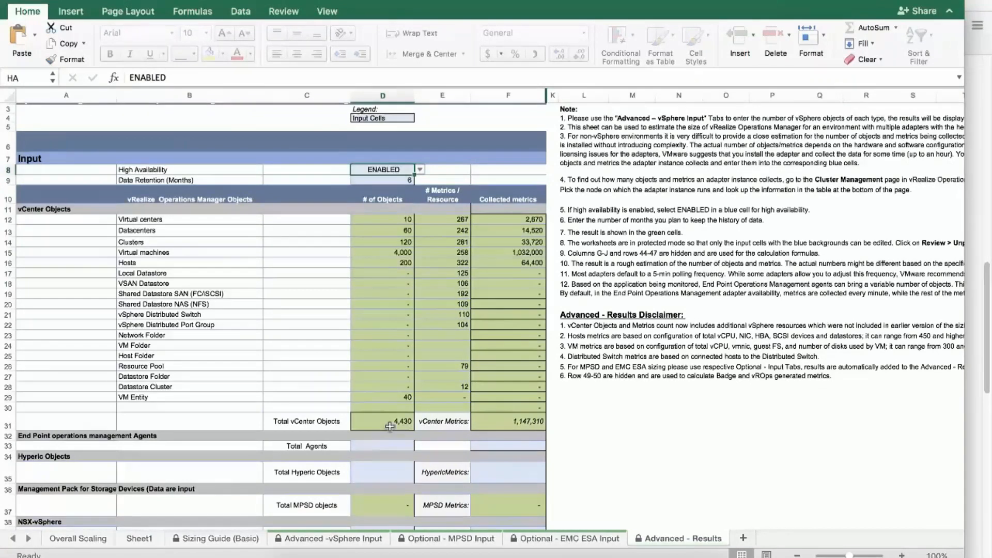
scroll(391, 427, "down", 1)
scroll(390, 426, "down", 1)
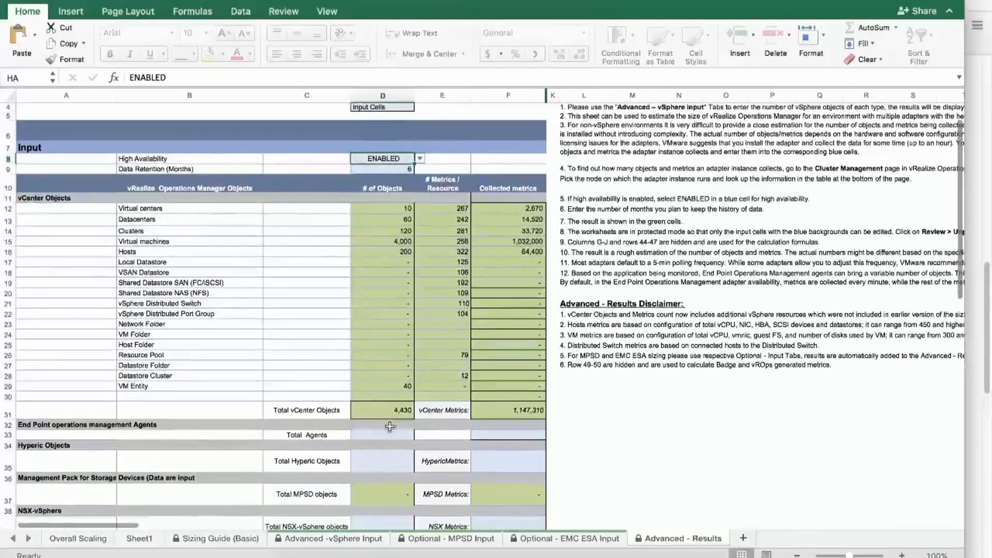
scroll(390, 426, "down", 1)
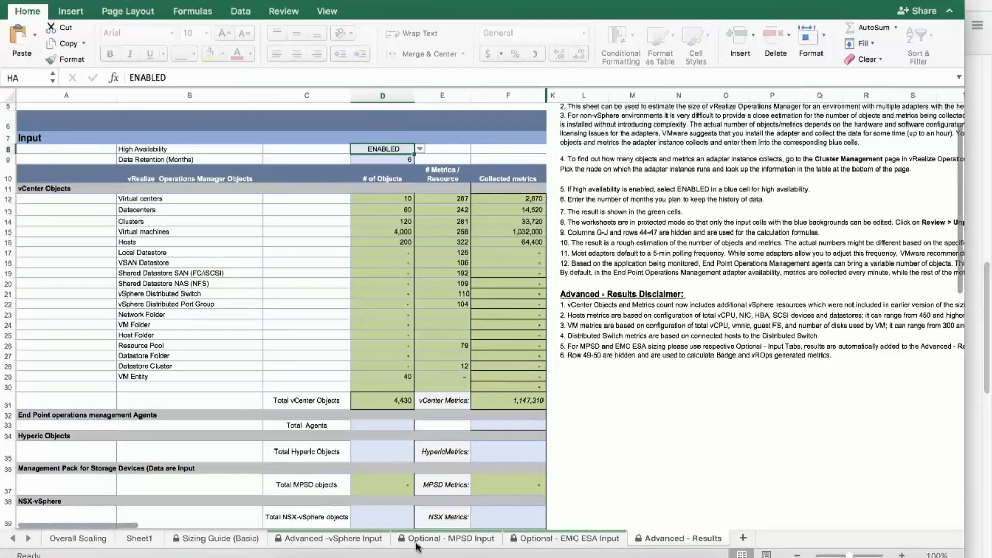
Step: Examine the management pack sections, the overall totals and the Recommendation Summary for the different node form factors
scroll(248, 444, "down", 3)
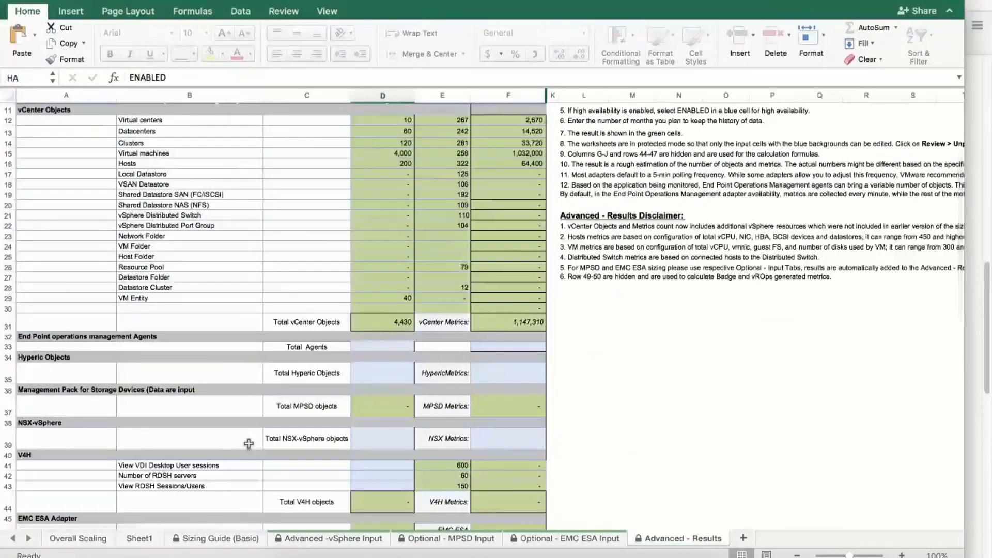
scroll(249, 443, "down", 3)
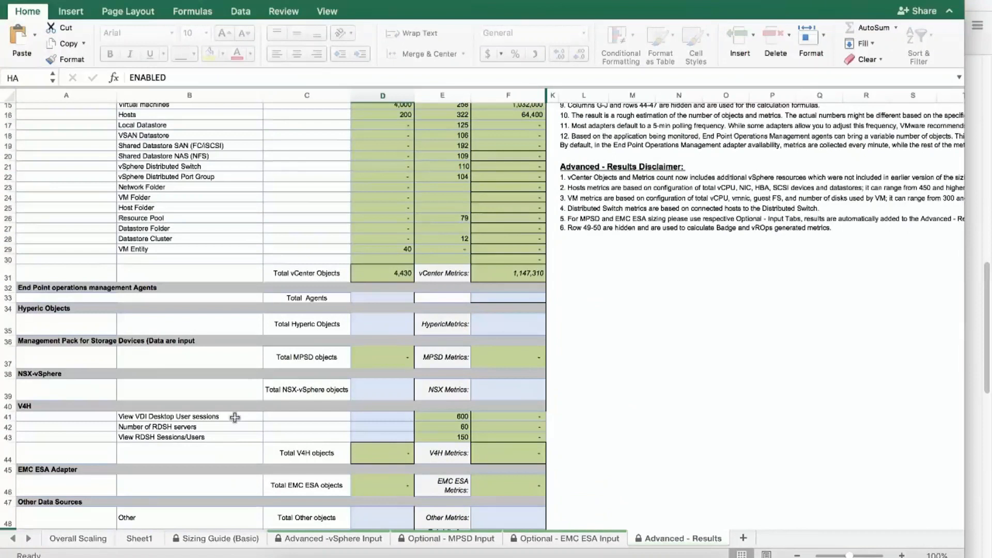
scroll(235, 417, "down", 3)
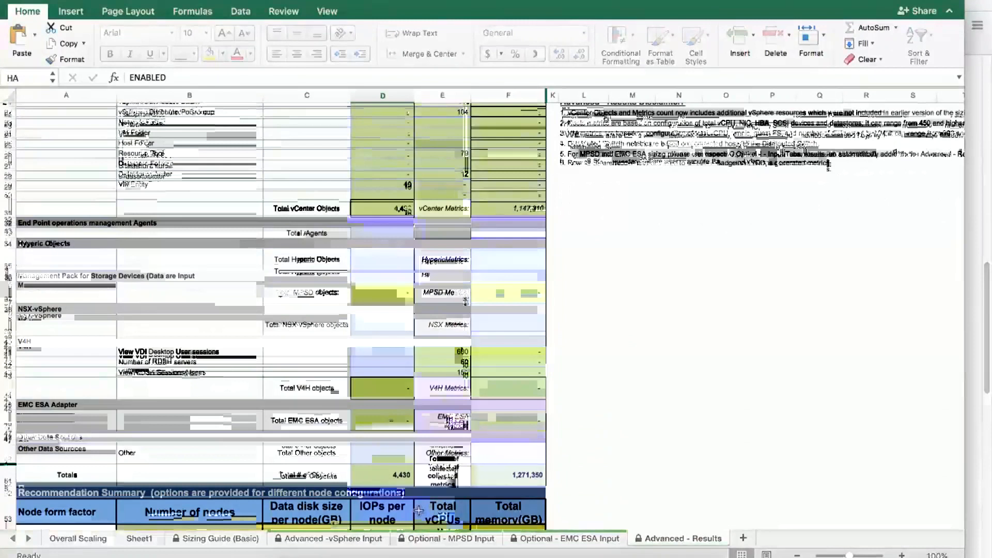
scroll(419, 510, "down", 2)
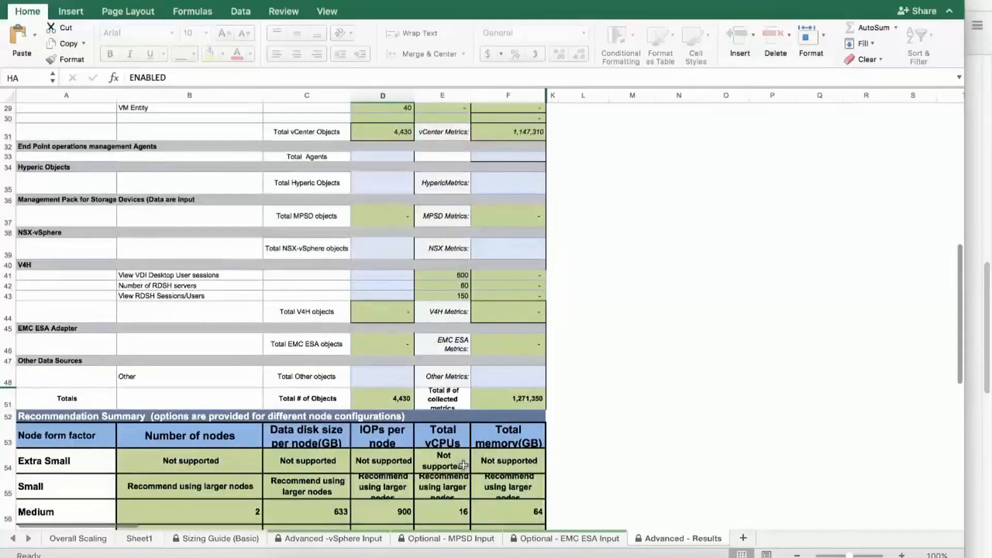
scroll(464, 465, "down", 3)
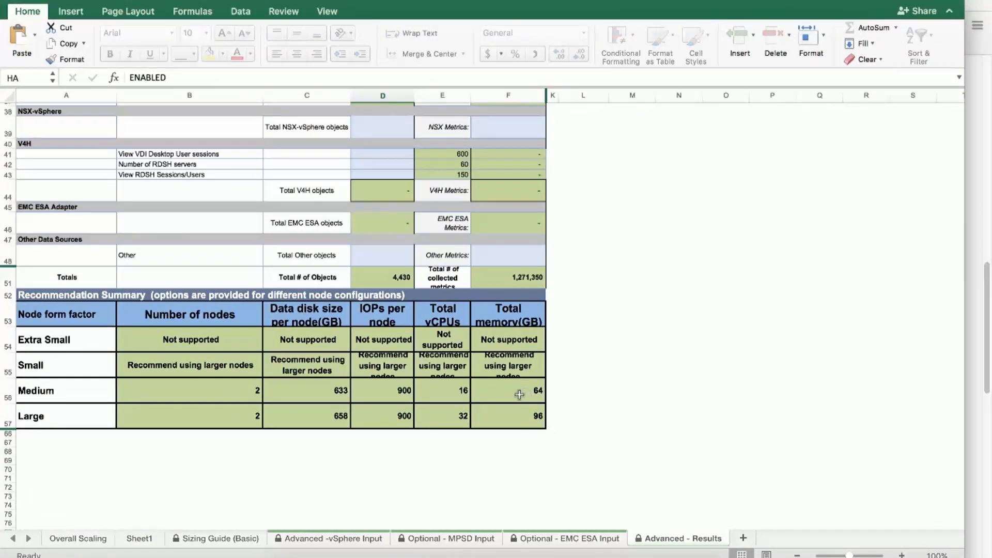
scroll(512, 409, "up", 3)
scroll(512, 410, "up", 15)
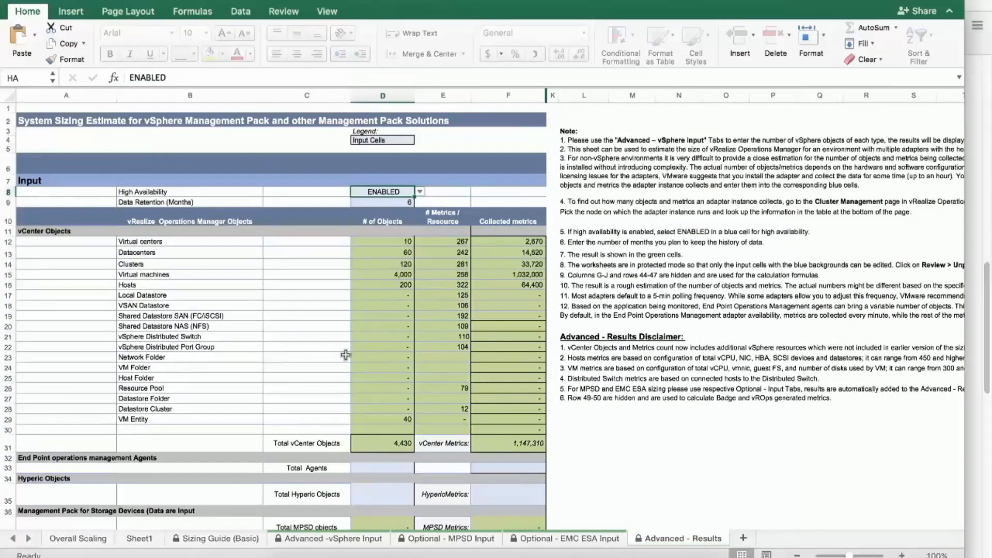
key("super+Tab")
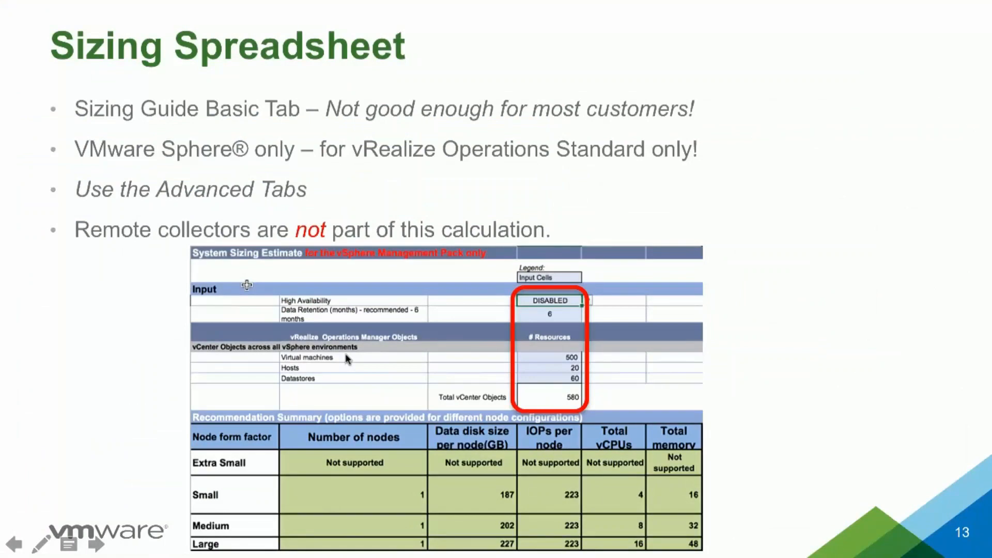
key("Right")
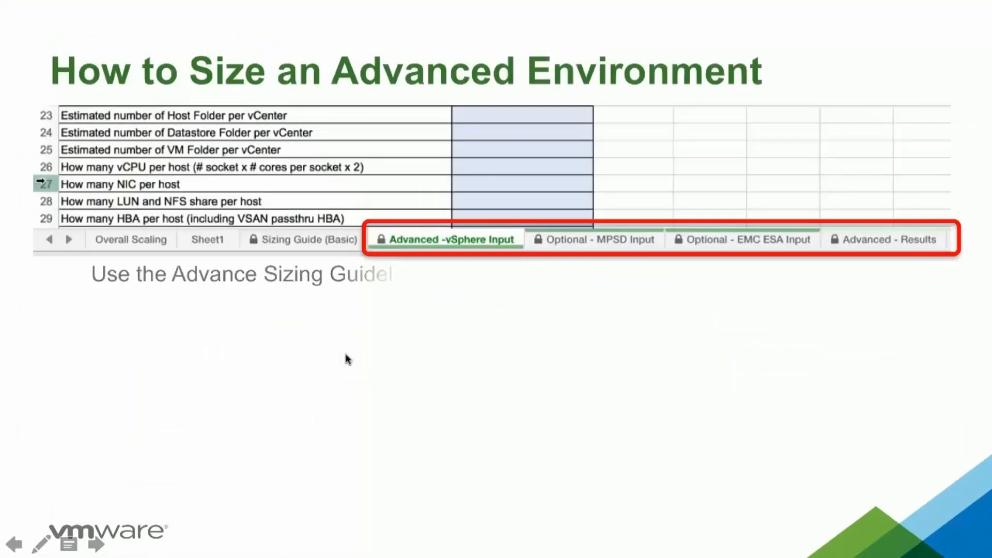
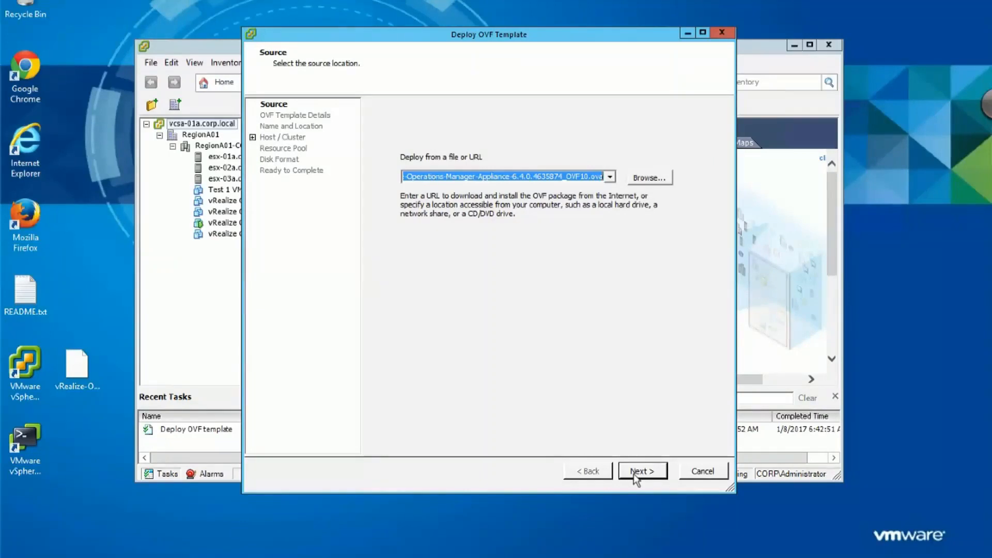
Step: Continue the OVF deployment past the source and template details and accept the end user license agreement
left_click(634, 474)
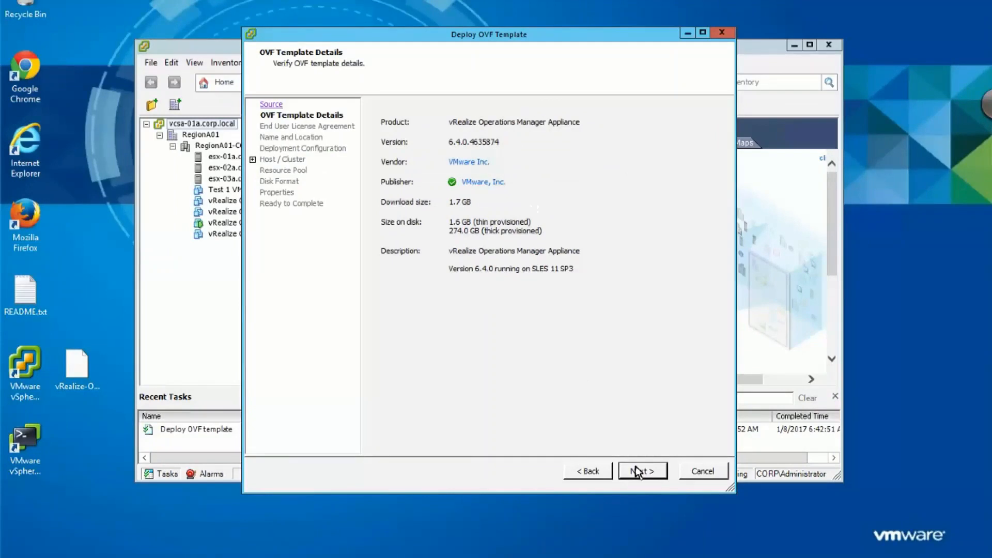
left_click(638, 471)
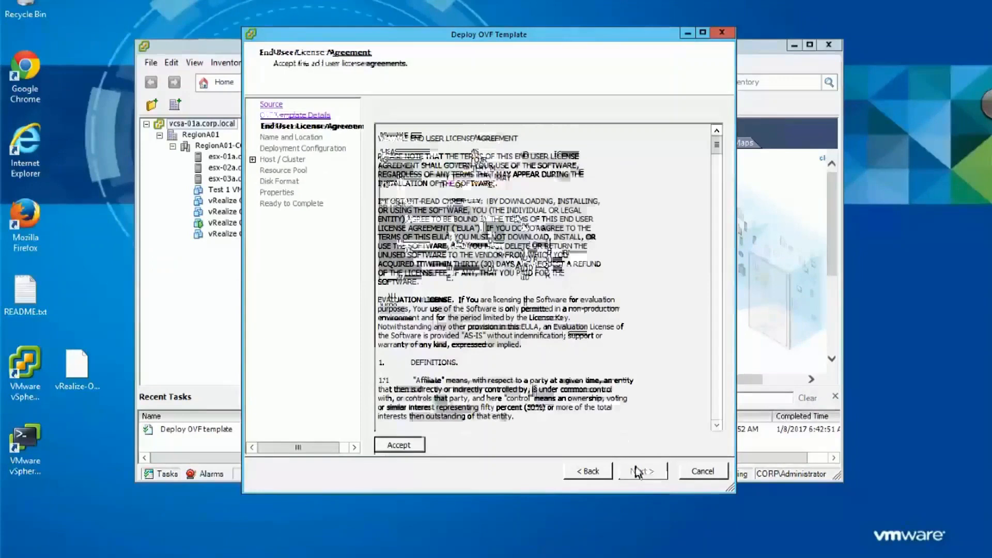
left_click(399, 445)
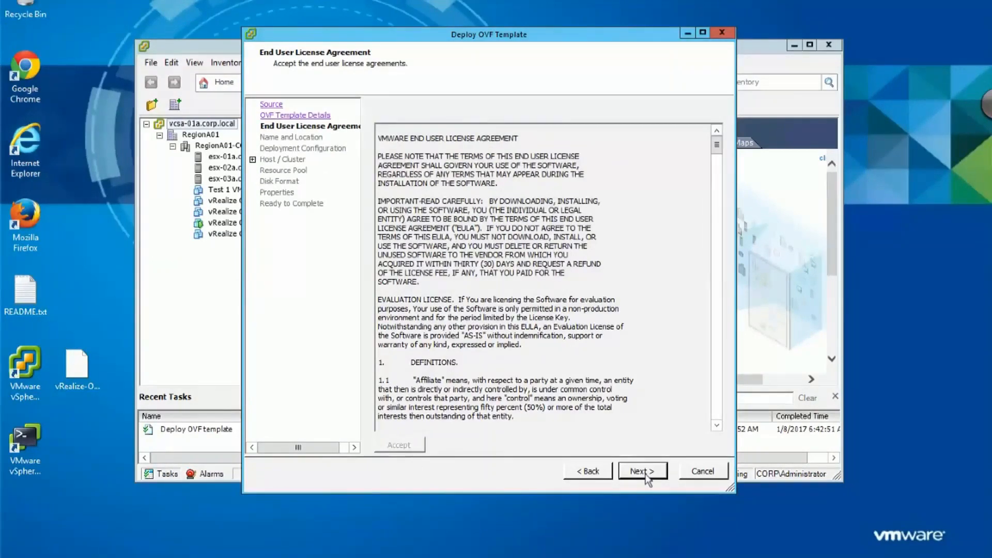
left_click(645, 472)
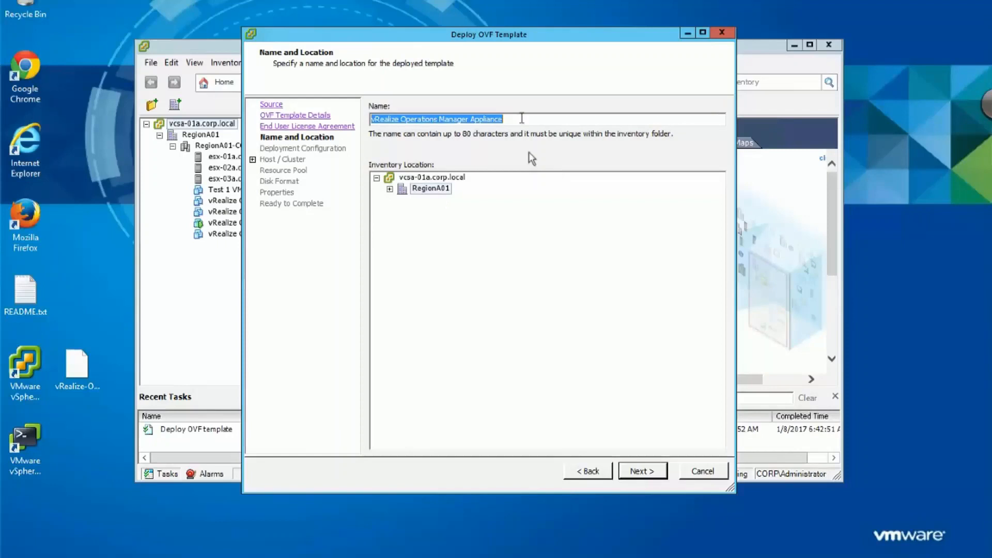
Step: Append 4a to the suggested name vRealize Operations Manager Appliance and confirm the name and location
left_click(522, 119)
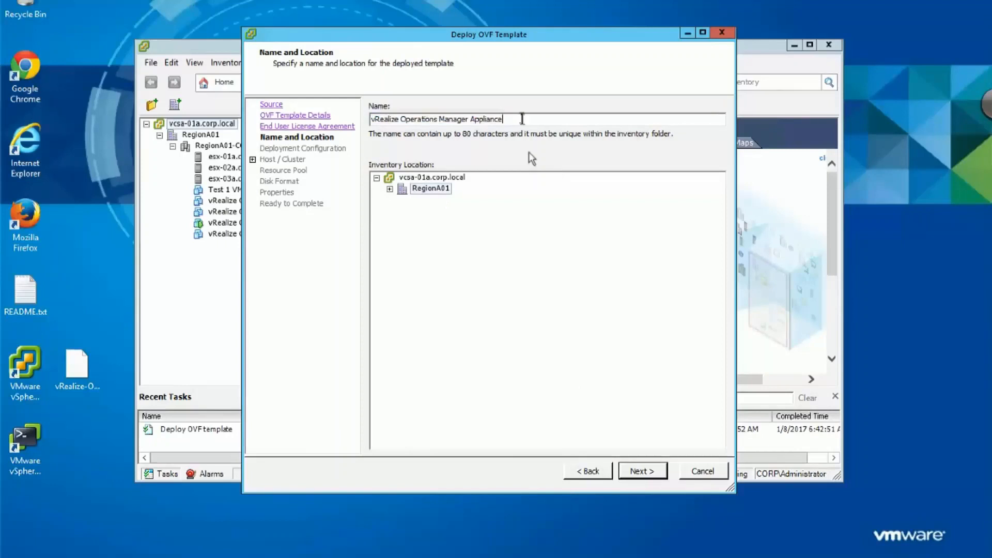
type("4a")
left_click(639, 473)
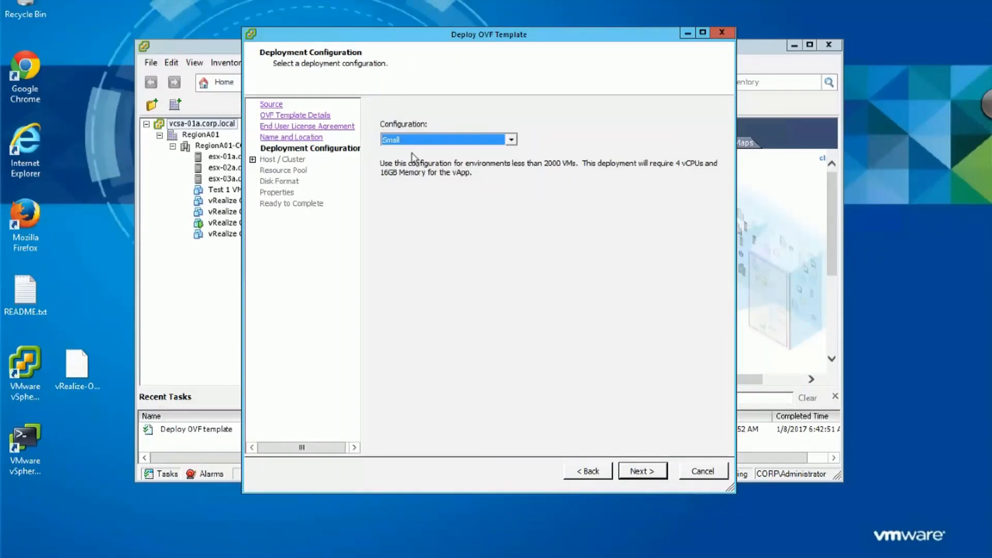
Step: Check the available deployment configurations, keep Small, and choose the RegionA01-COMP01 cluster to run the appliance
left_click(417, 138)
left_click(489, 139)
left_click(510, 139)
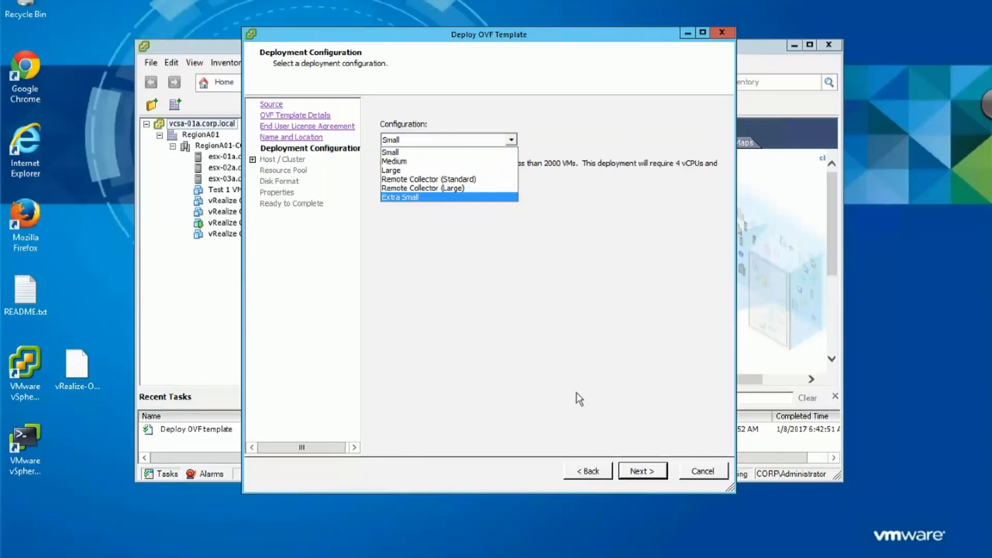
left_click(646, 471)
left_click(650, 474)
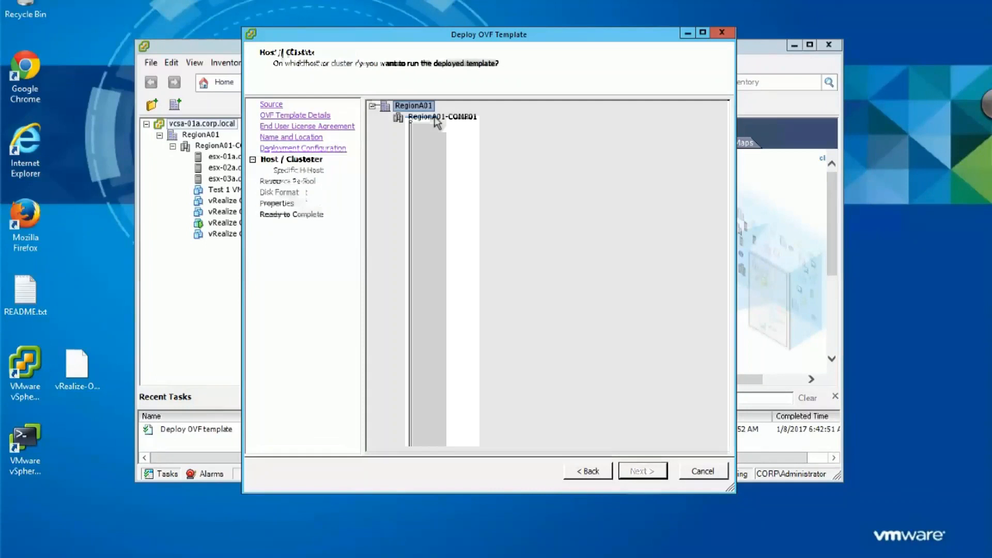
left_click(438, 118)
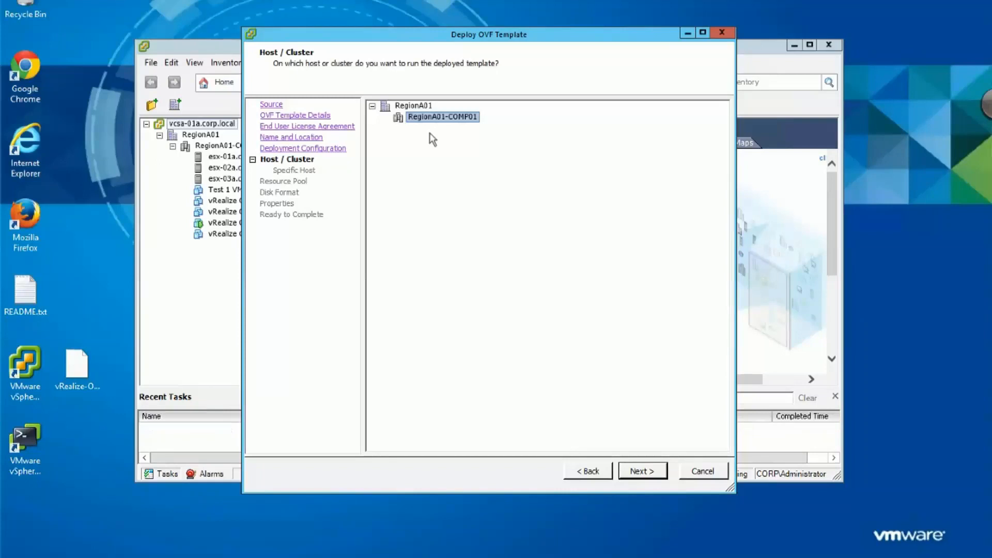
left_click(644, 471)
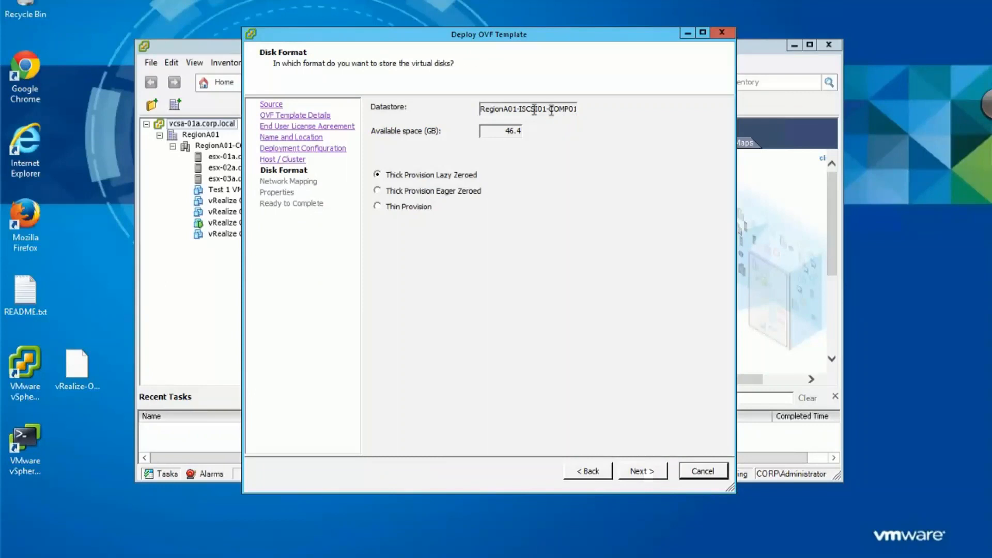
Step: Set the virtual disk format to Thin Provision and accept the mapping of Network 1 to ESXi-RegionA01-vDS-COMP
left_click(378, 207)
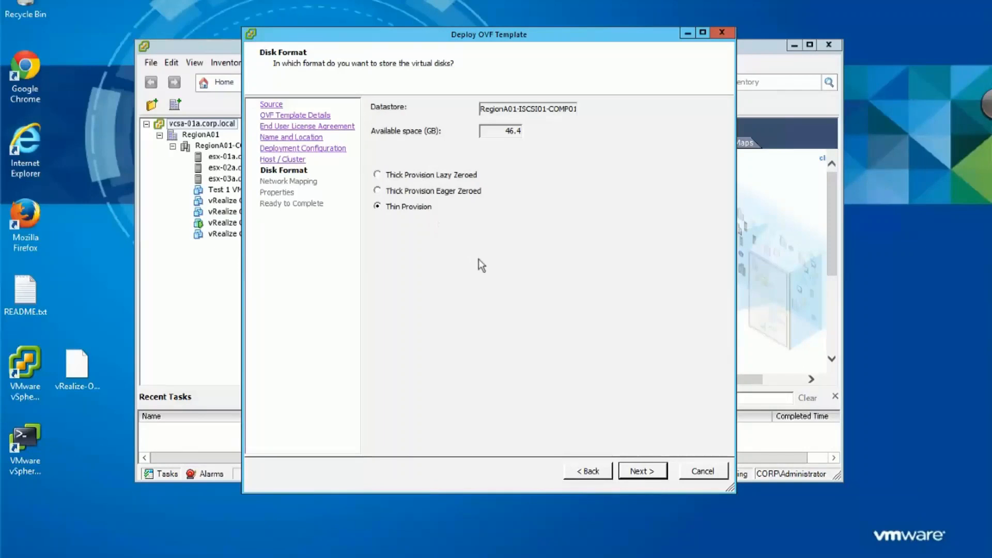
left_click(637, 471)
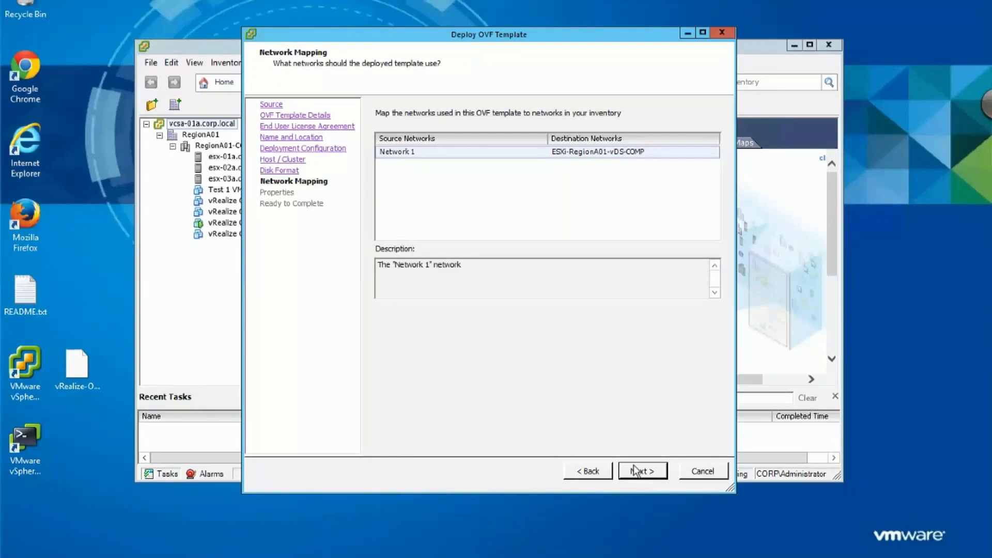
left_click(636, 471)
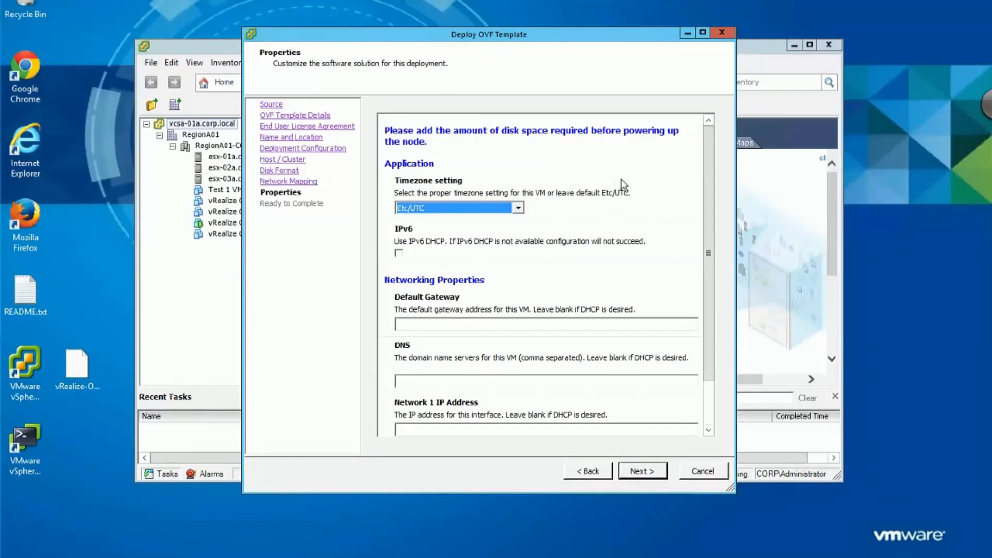
Step: Set the appliance's timezone to US/Eastern
left_click(517, 208)
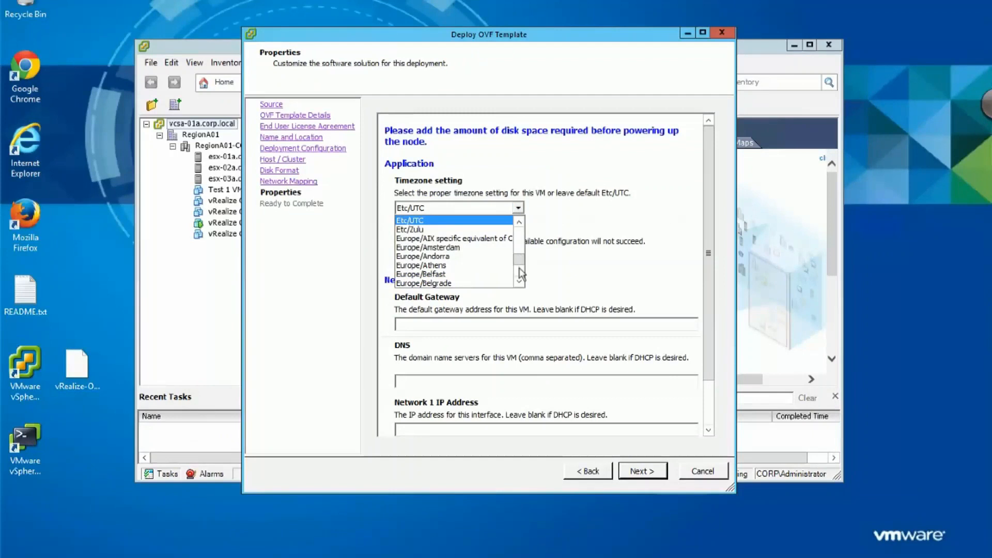
left_click(519, 270)
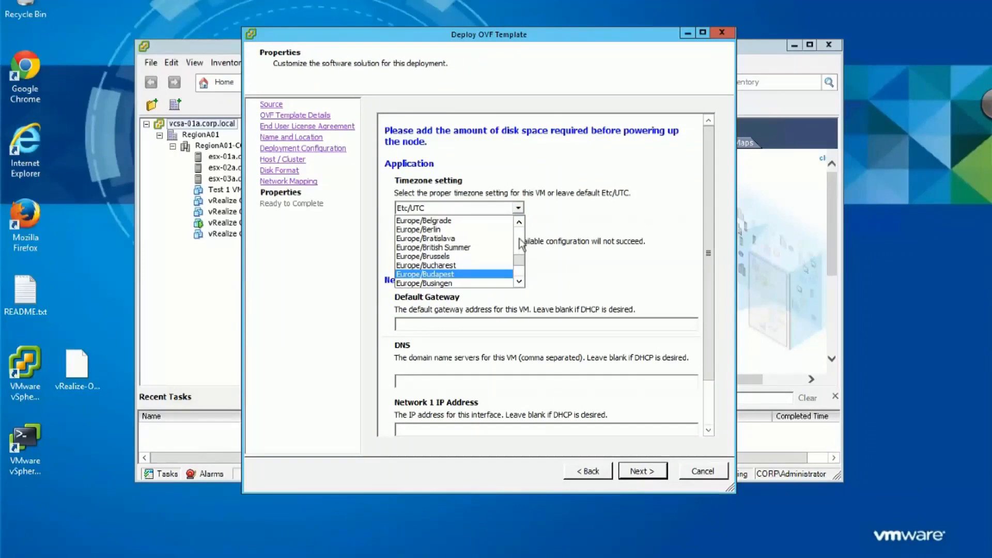
left_click(520, 241)
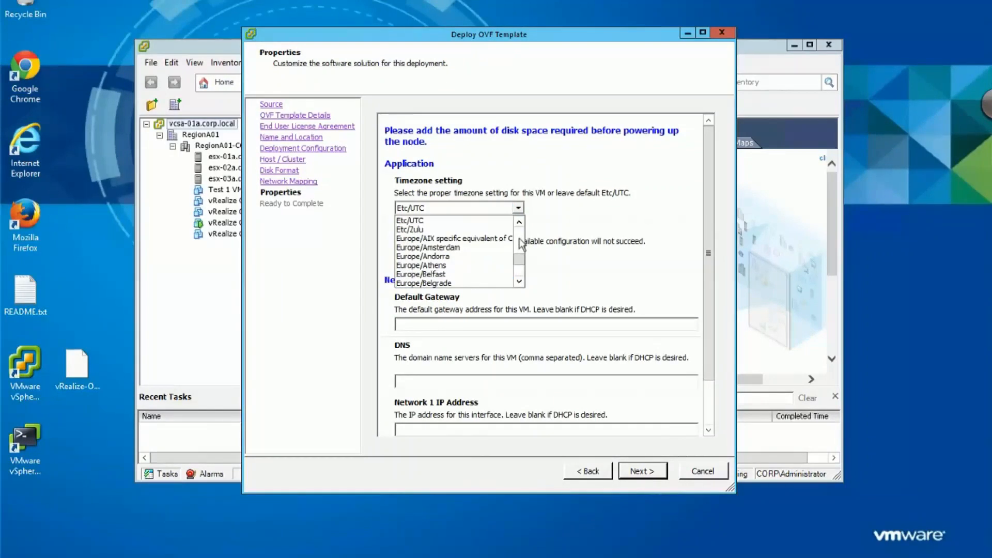
left_click(520, 241)
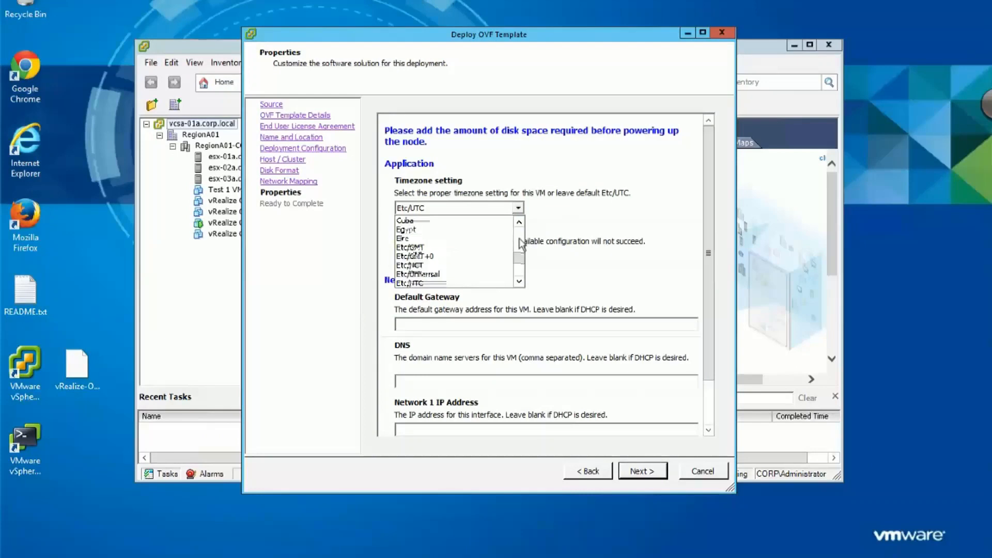
left_click(520, 240)
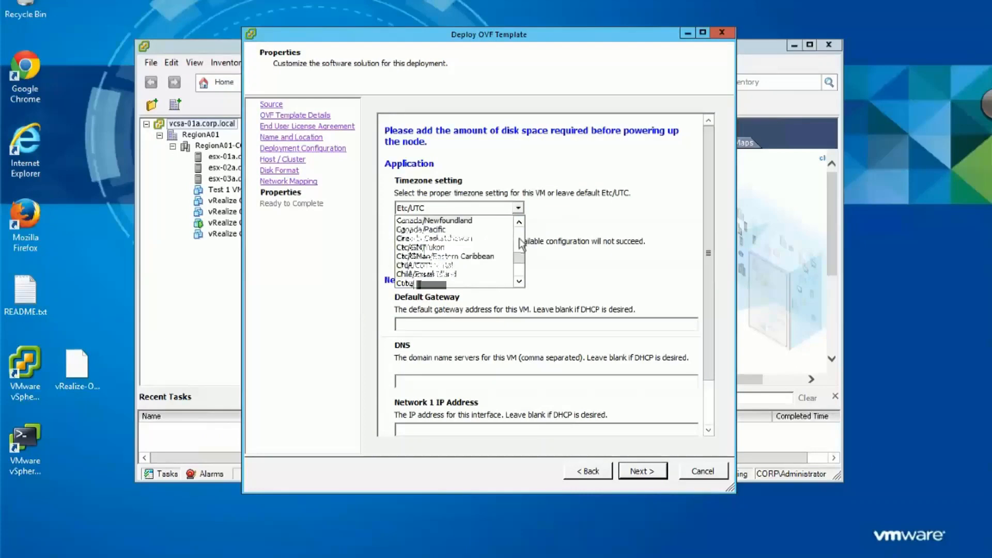
left_click(520, 241)
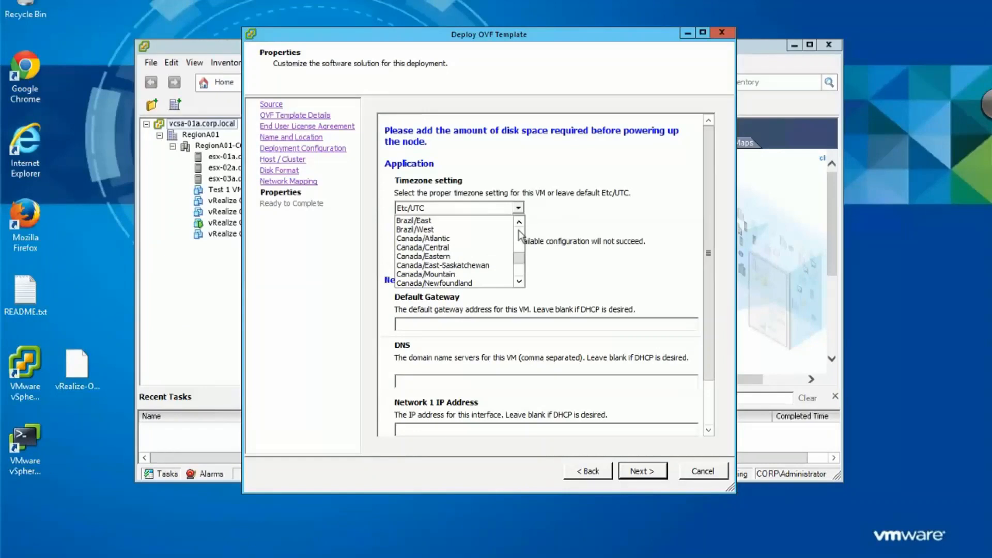
left_click(521, 274)
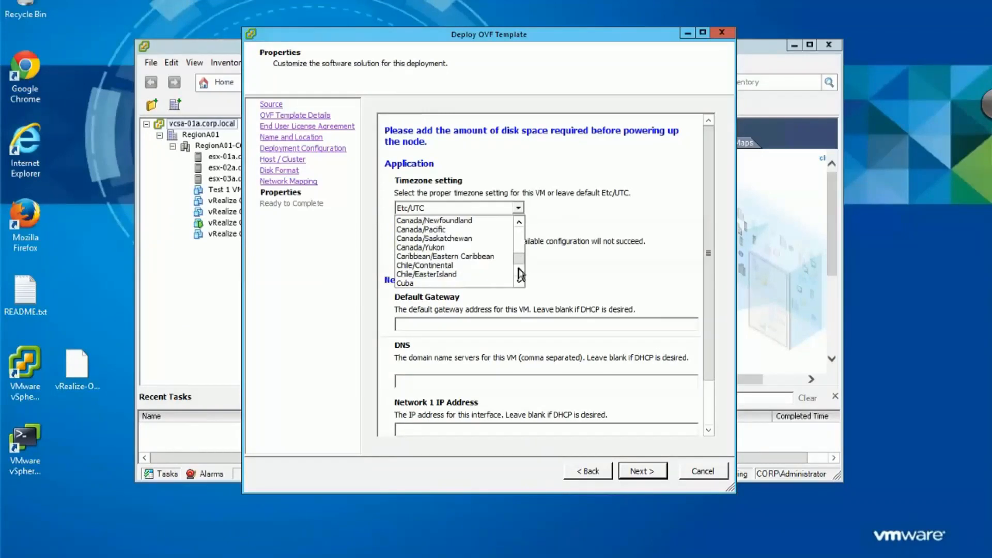
left_click(521, 274)
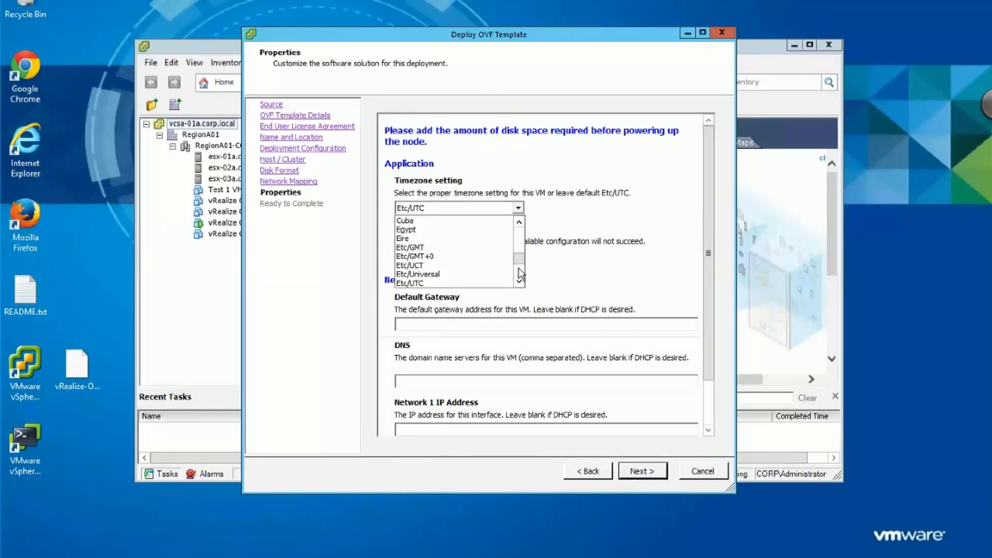
left_click(519, 271)
left_click(519, 282)
left_click(518, 282)
left_click(519, 282)
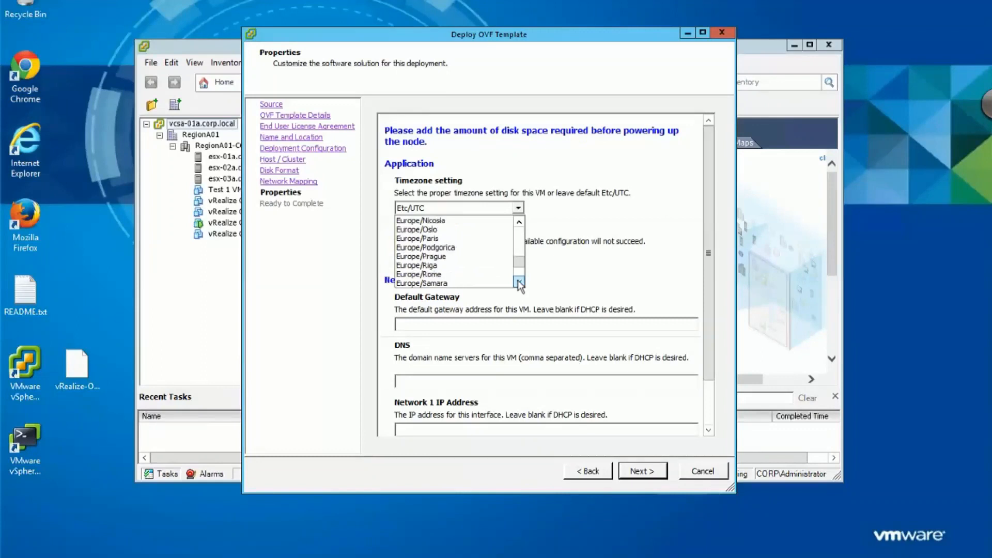
left_click(519, 282)
left_click(439, 208)
key("u")
key("u")
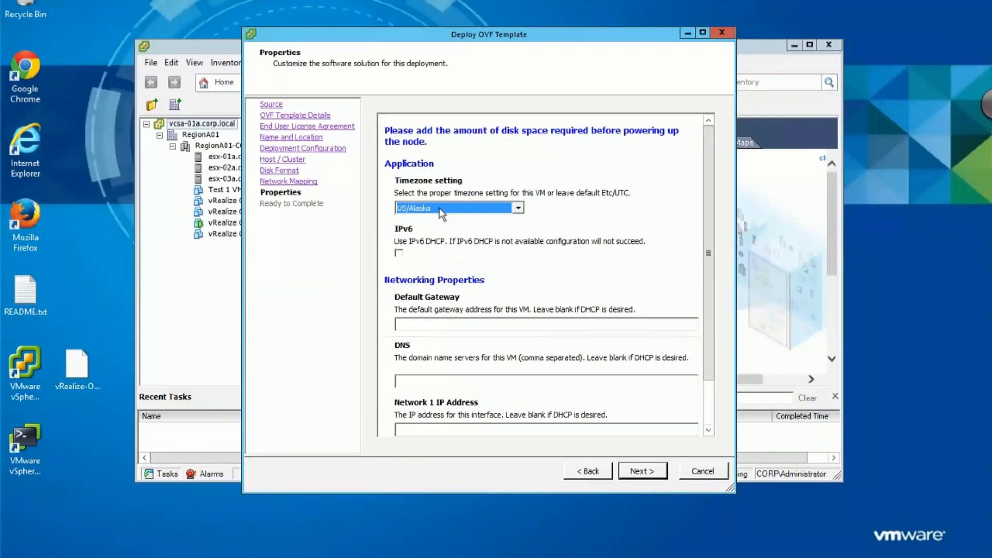
key("u")
key("u")
key("u")
key("u")
key("u")
Step: Set the Network 1 IP address to 192.168.110.180 and its netmask to 255.255.255.0
scroll(543, 326, "down", 1)
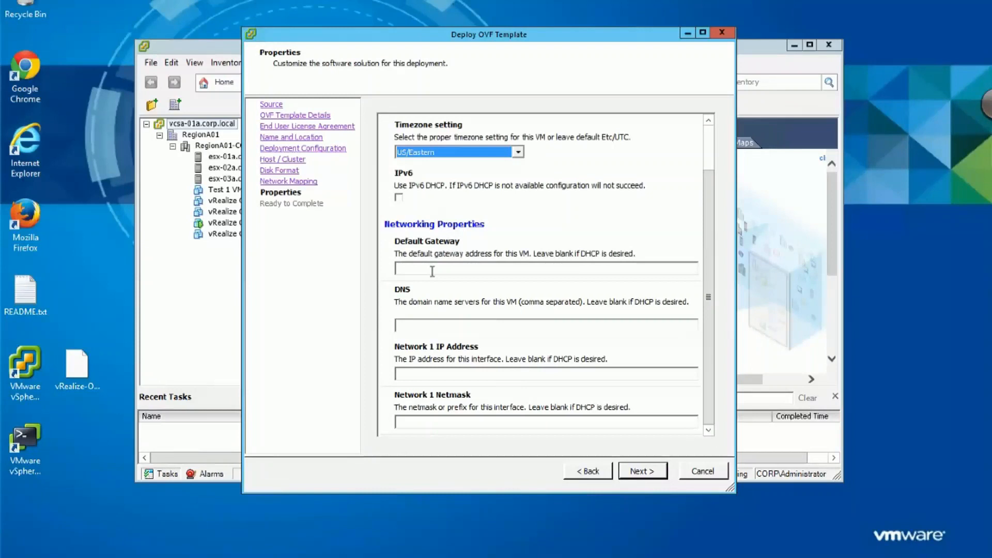
left_click(406, 374)
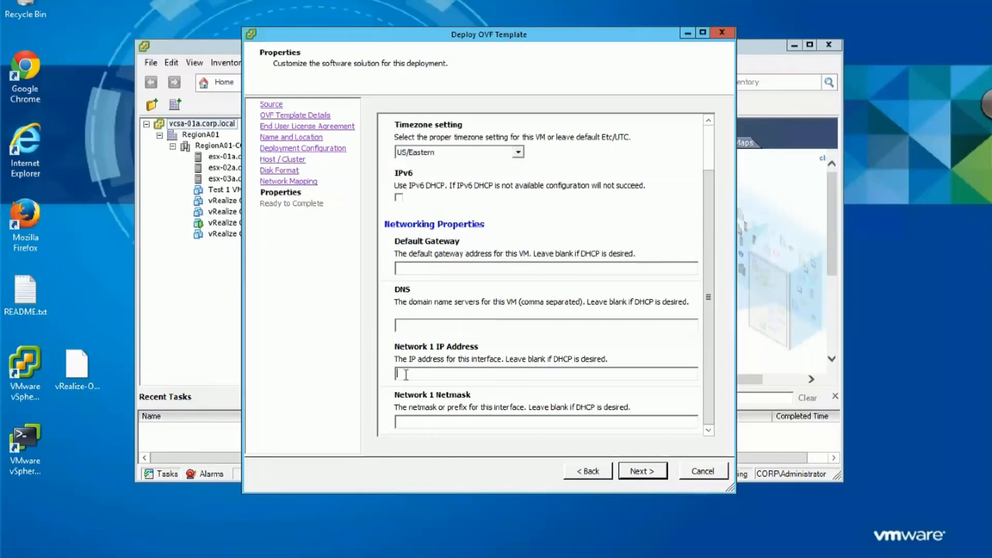
type("192.")
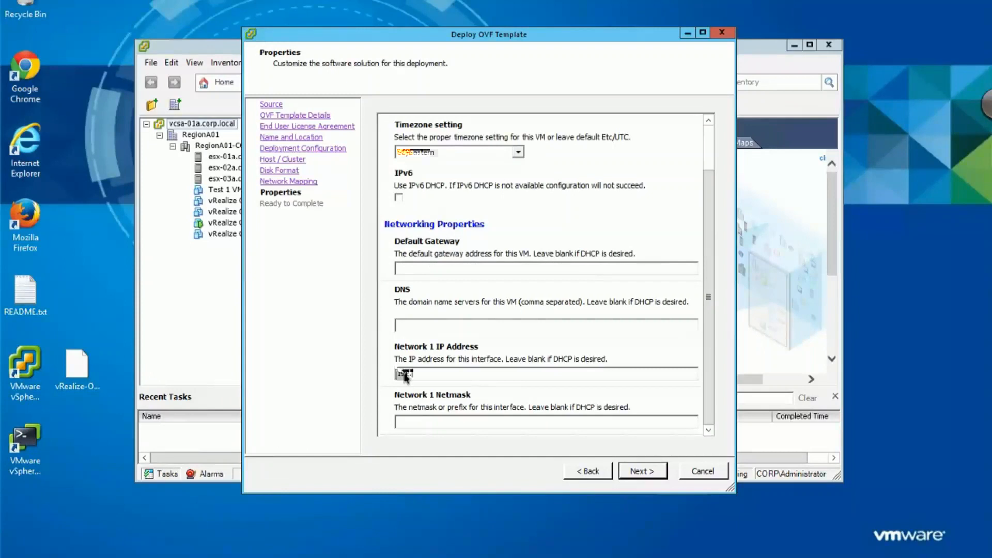
type("168.110")
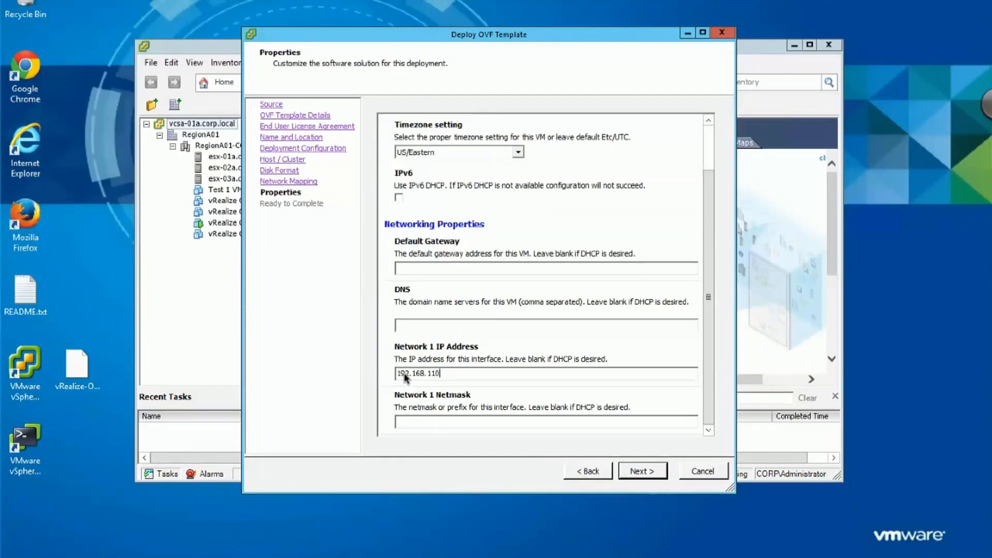
type(".")
type("180")
left_click(428, 426)
type("255.255.255.0")
Step: Accept the deployment properties, start deploying the appliance without powering it on, and minimize the progress window
left_click(641, 471)
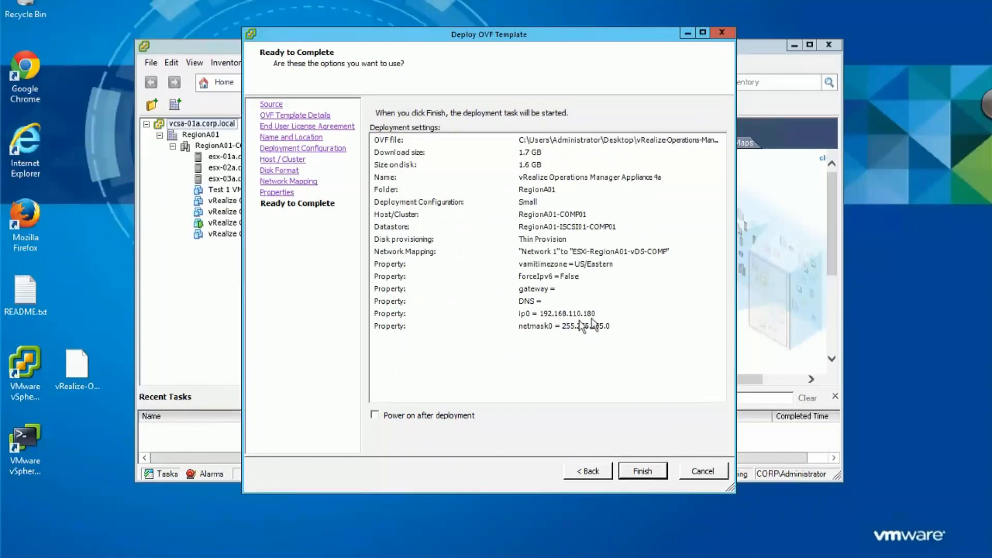
left_click(641, 471)
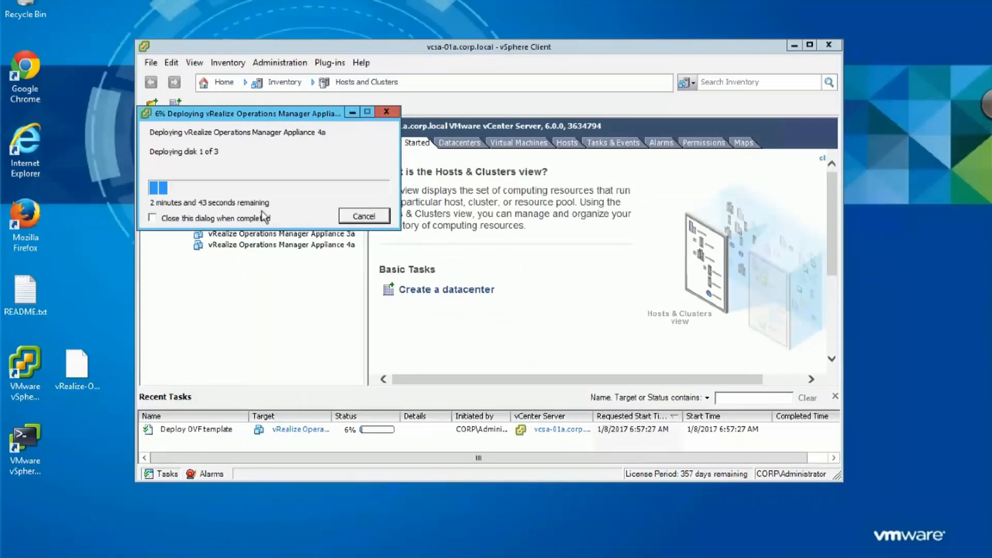
left_click(352, 112)
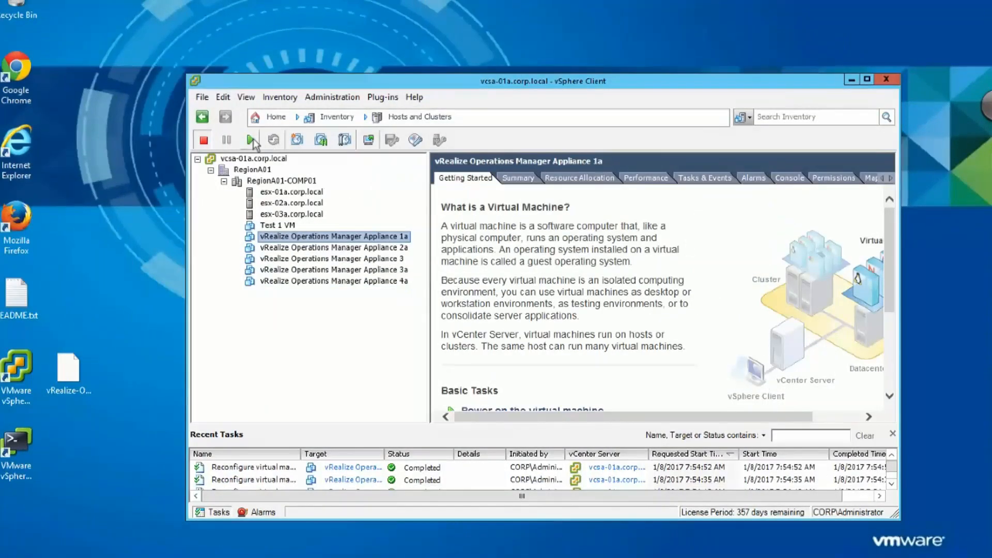
Step: Power on vRealize Operations Manager Appliance 1a and open its console
left_click(252, 140)
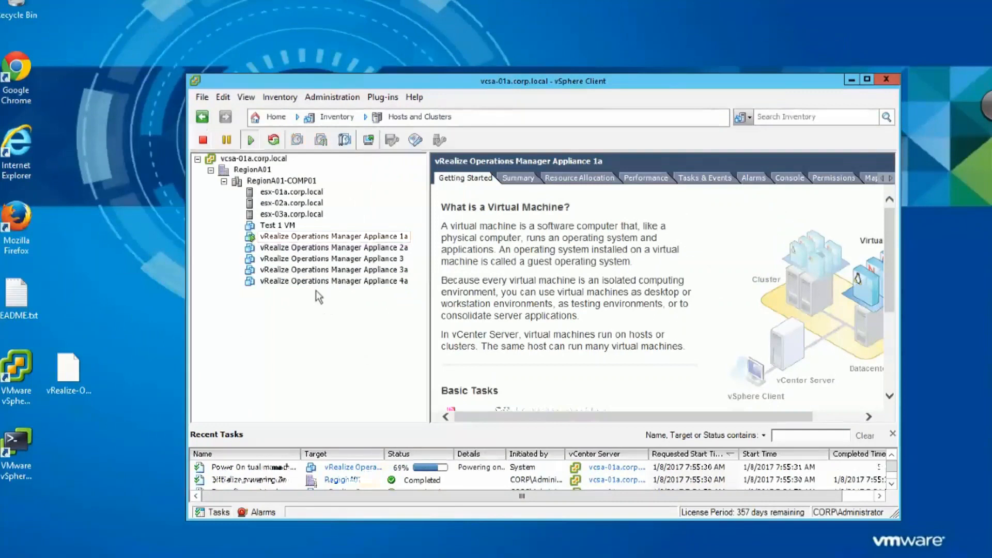
right_click(307, 239)
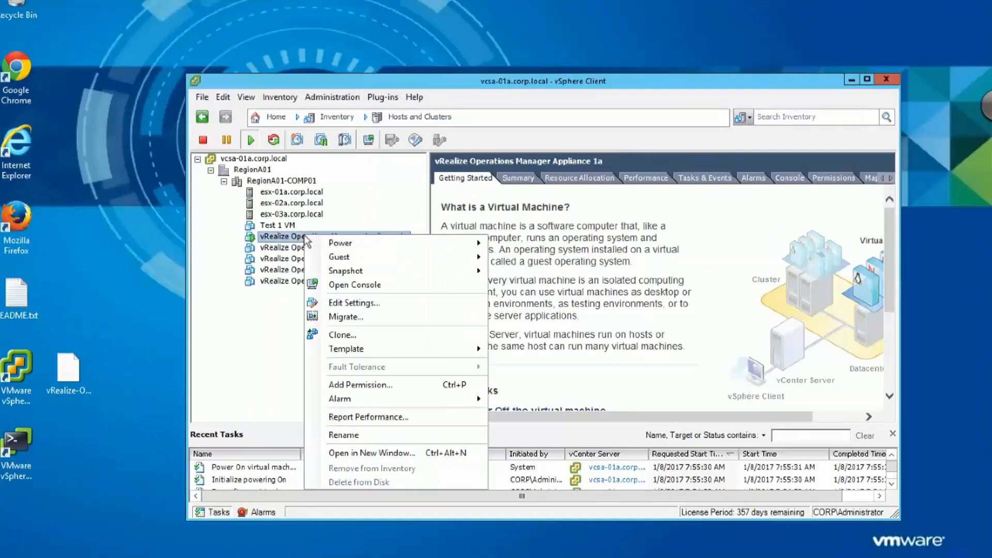
left_click(347, 285)
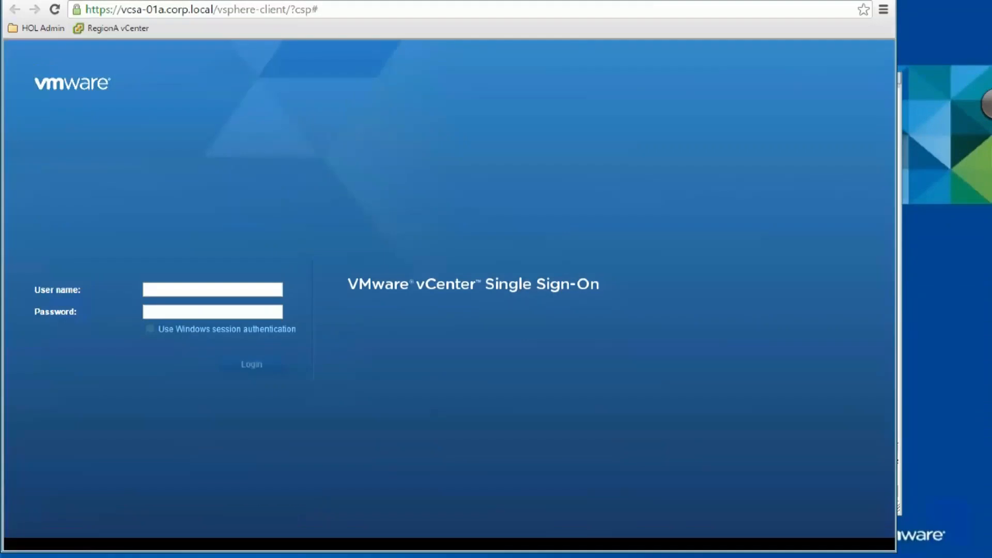
Step: Switch to the Chrome browser, load the appliance's setup page at 192.168.110.175, and dismiss the Client Integration Plugin notice
left_click(324, 8)
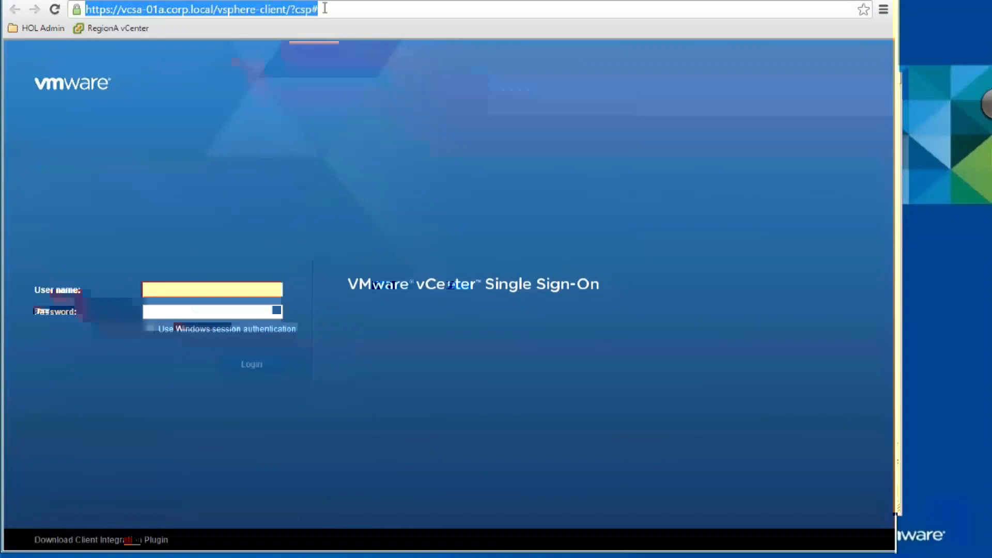
type("192.168.110")
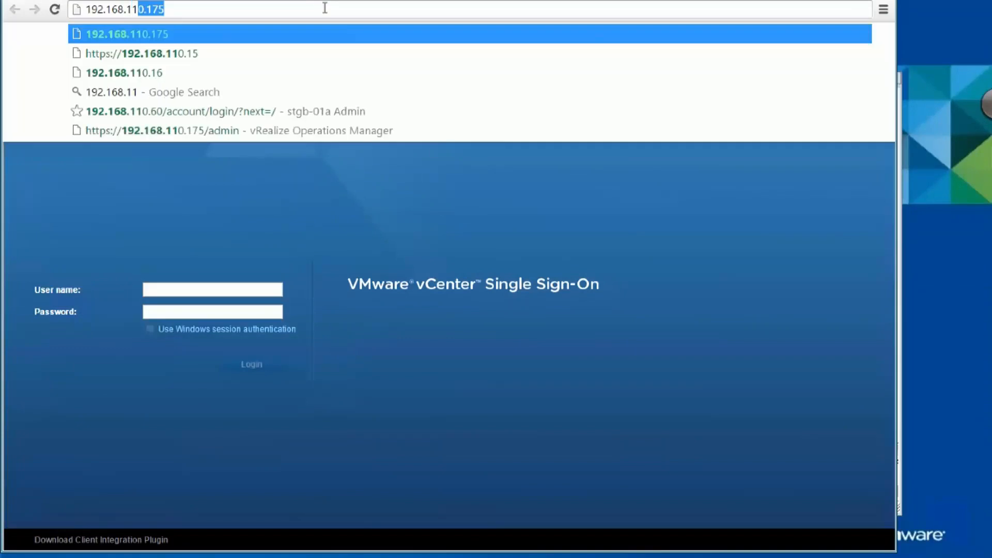
type(".")
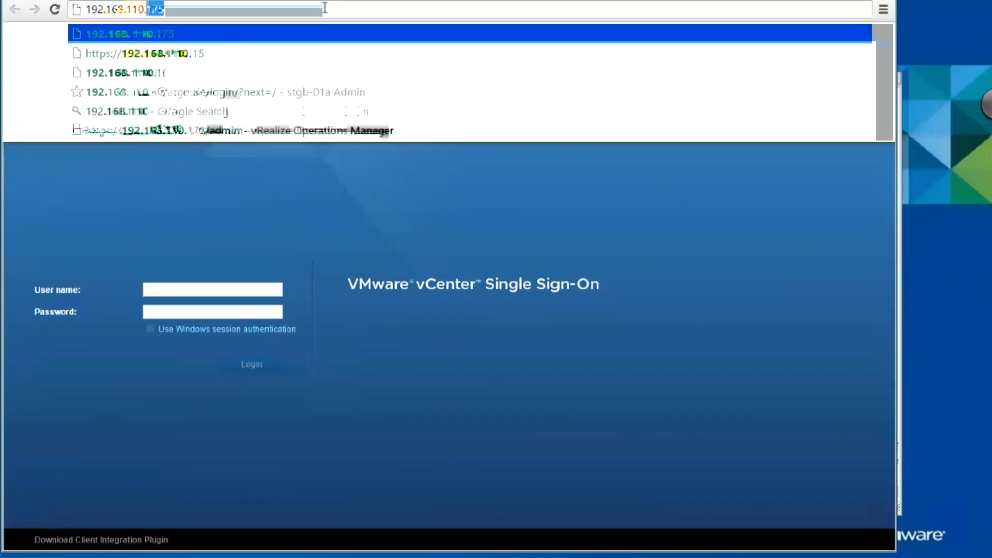
key("Return")
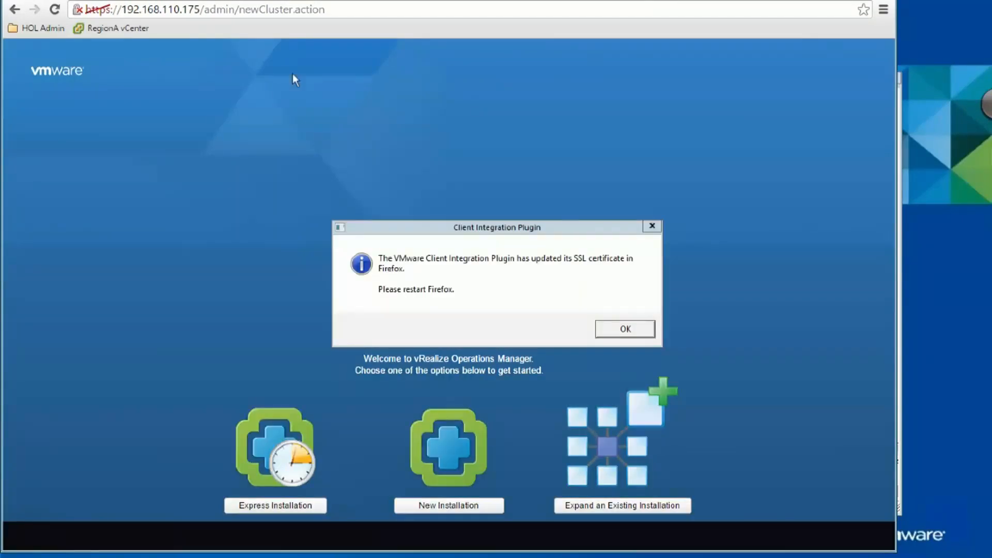
left_click(607, 325)
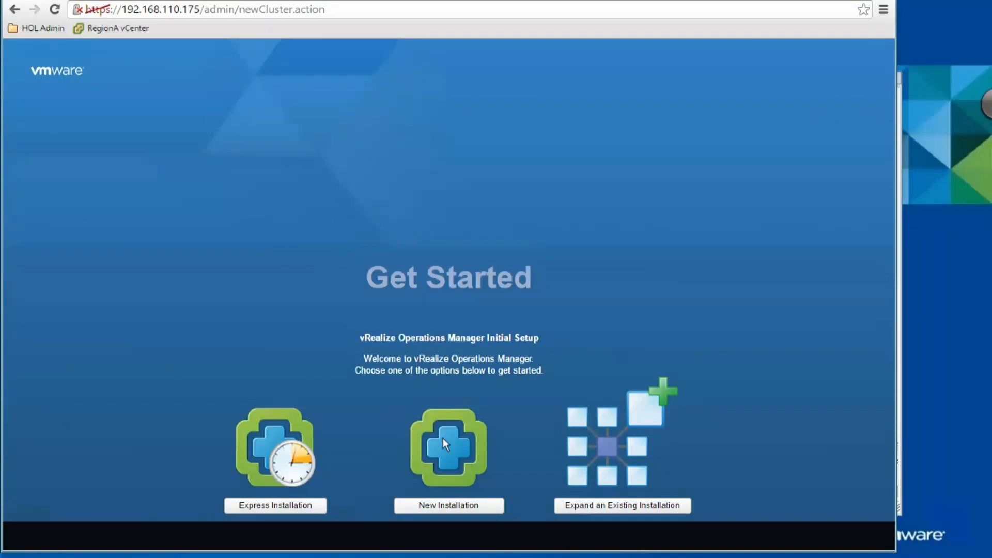
Step: Begin a New Installation and continue past the Getting Started page of the initial setup
left_click(444, 507)
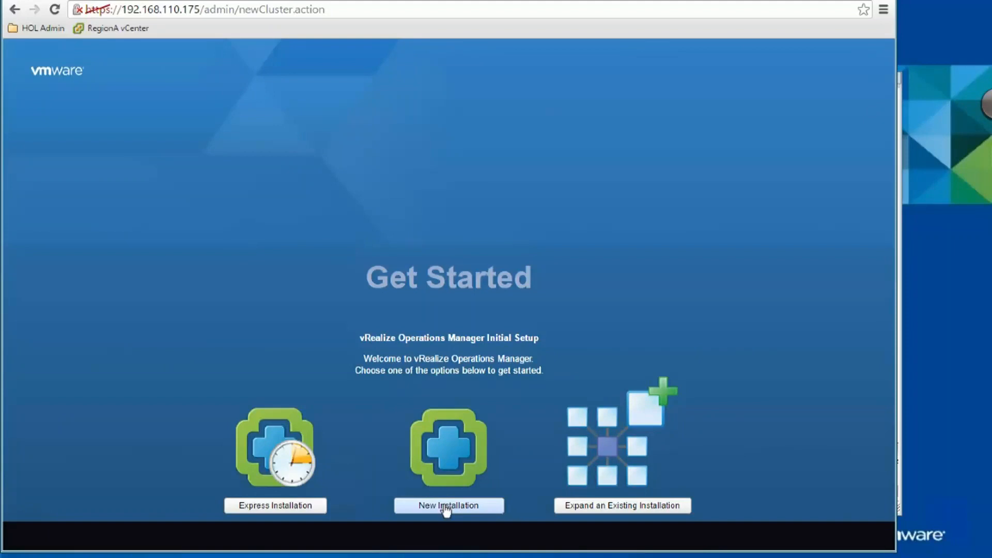
left_click(447, 506)
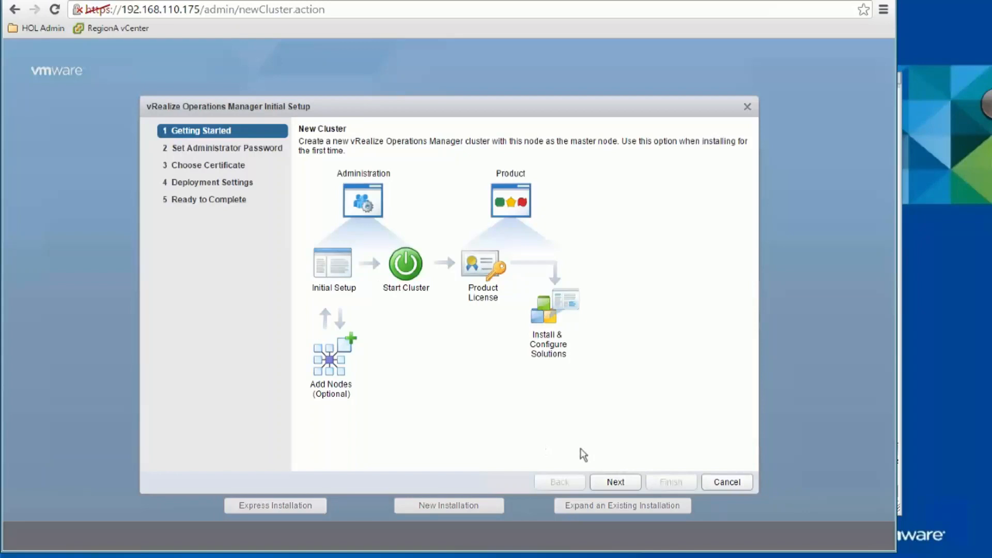
left_click(608, 482)
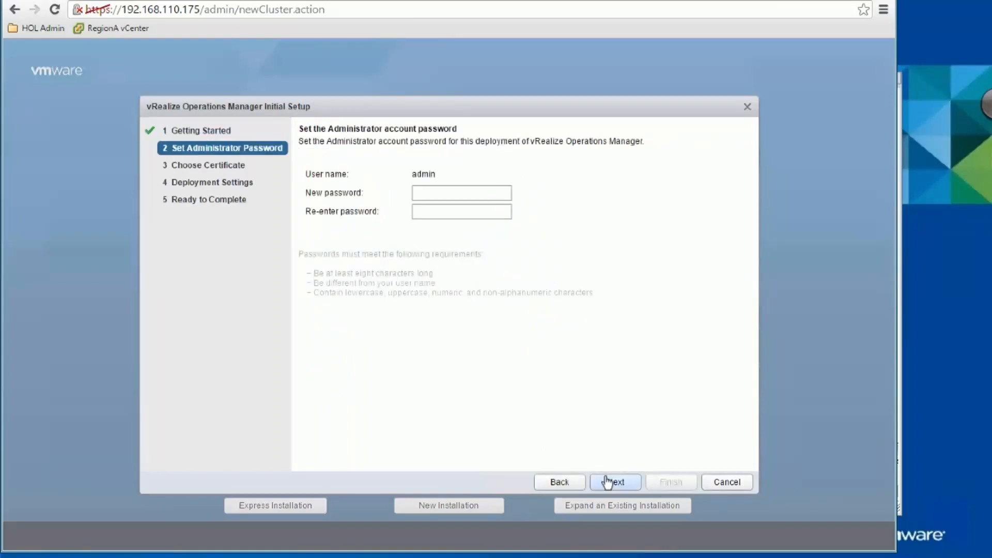
Step: Enter and re-enter the new password for the administrator account and confirm it
left_click(425, 194)
type("••••••••")
key("Tab")
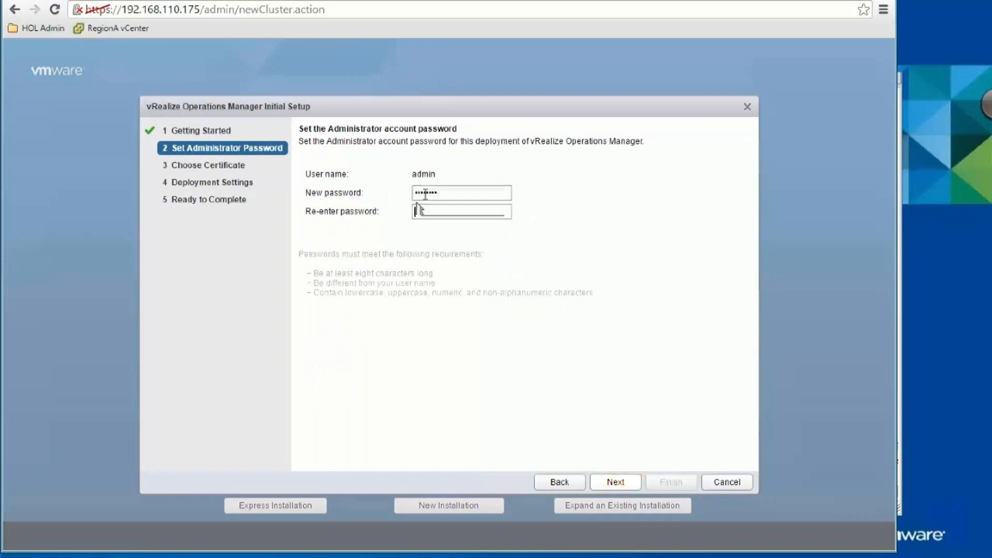
type("••••••")
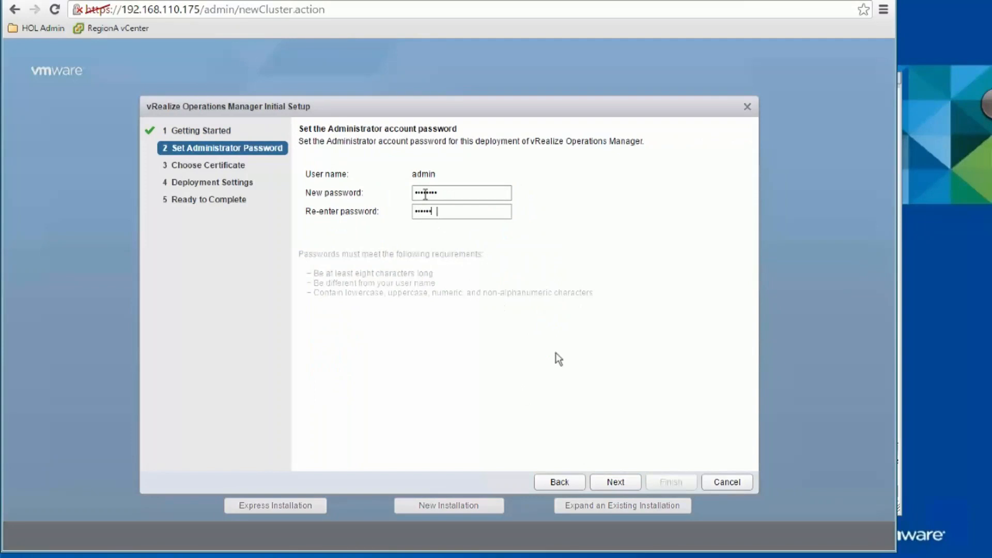
key("Return")
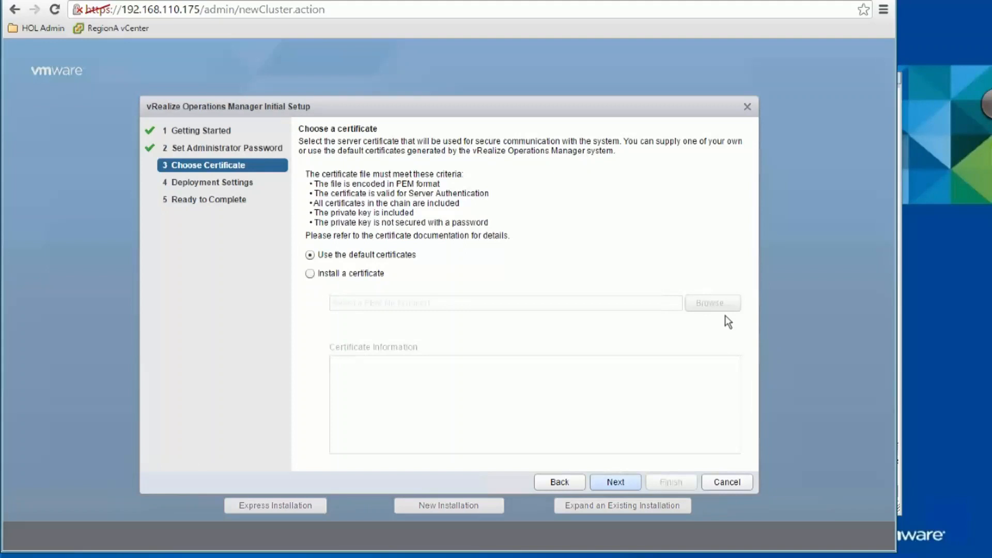
Step: Keep the default certificates, name the cluster master node VROps Node 1a, and continue without adding an NTP server
left_click(614, 484)
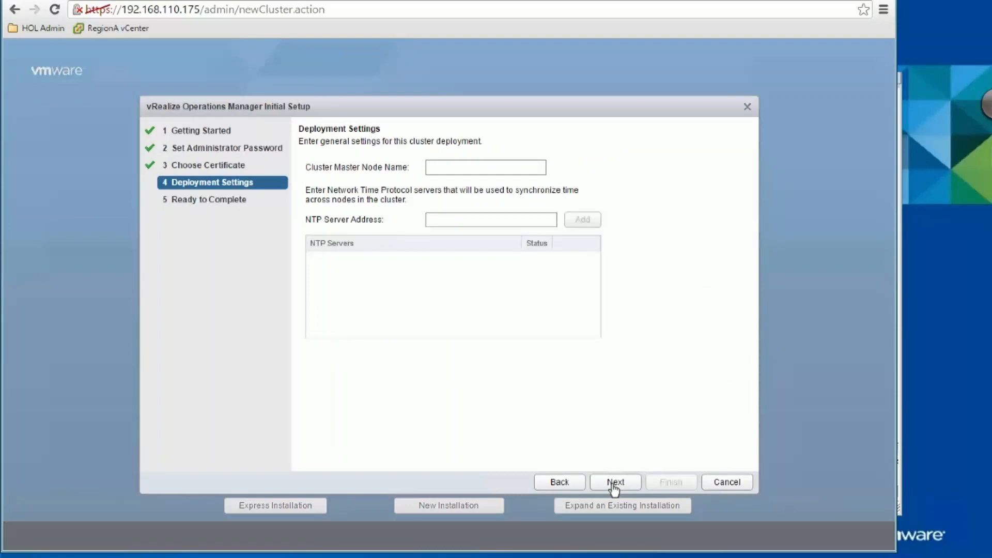
left_click(446, 166)
type("VROps Mast")
key("BackSpace")
key("BackSpace")
key("BackSpace")
key("BackSpace")
type("Node 1")
type("a")
left_click(612, 483)
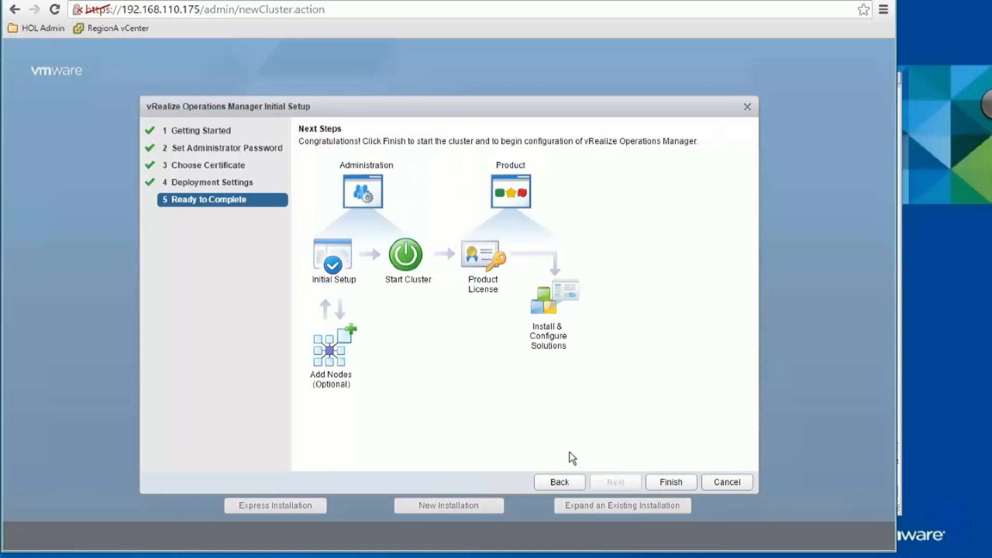
Step: Finish the initial setup, start vRealize Operations Manager from System Status, and confirm the first application startup
left_click(666, 480)
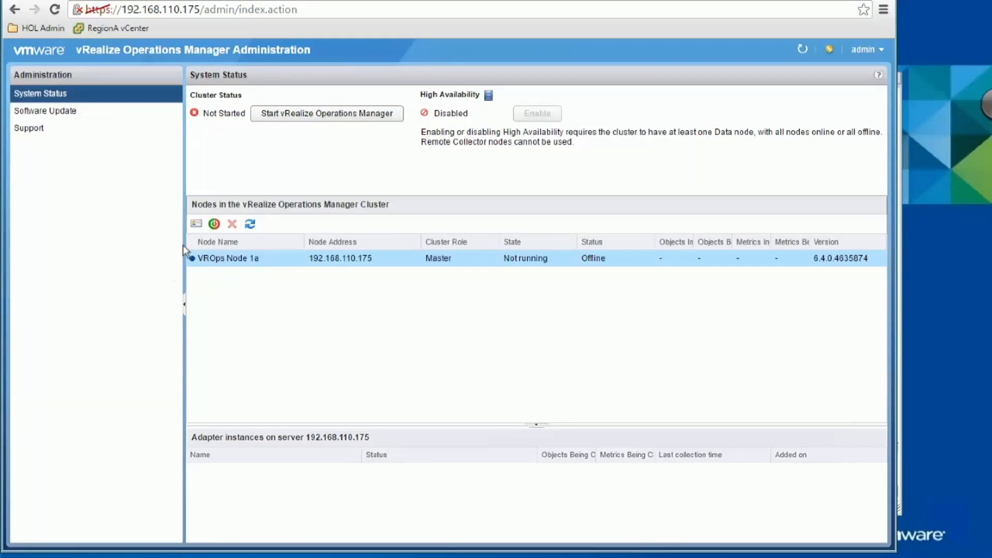
left_click(331, 122)
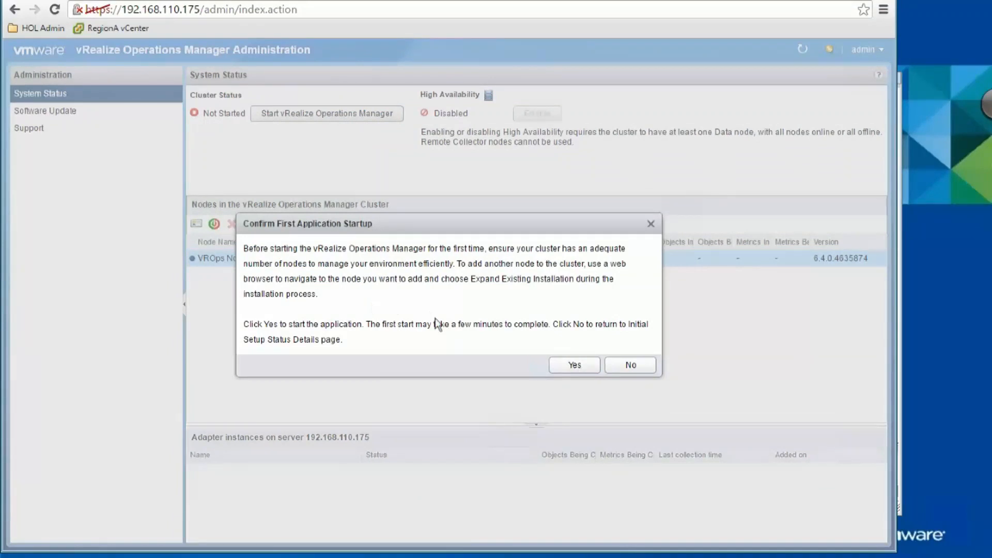
left_click(558, 366)
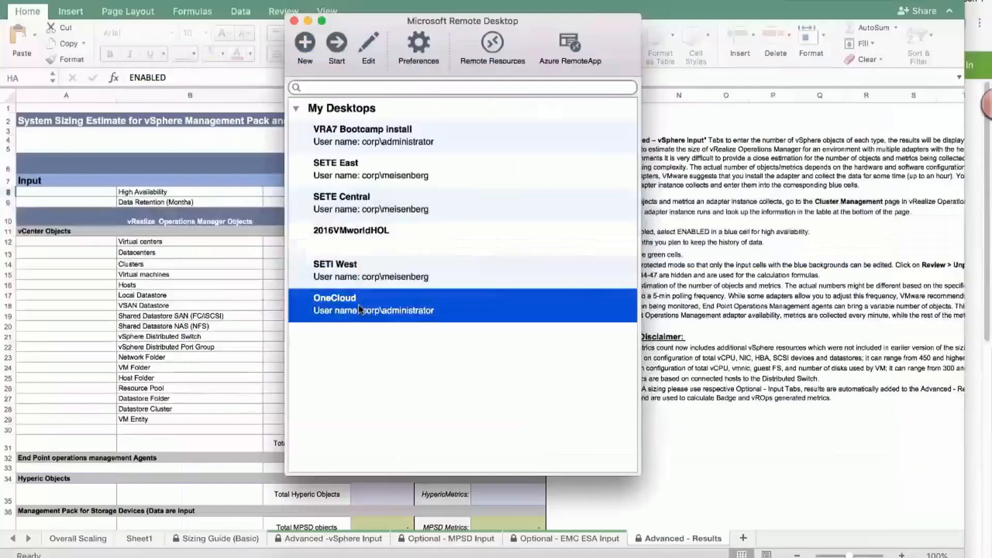
Step: Connect to the SETE East remote desktop, open the Solutions administration page, and select the VMware vSphere solution
left_click(369, 171)
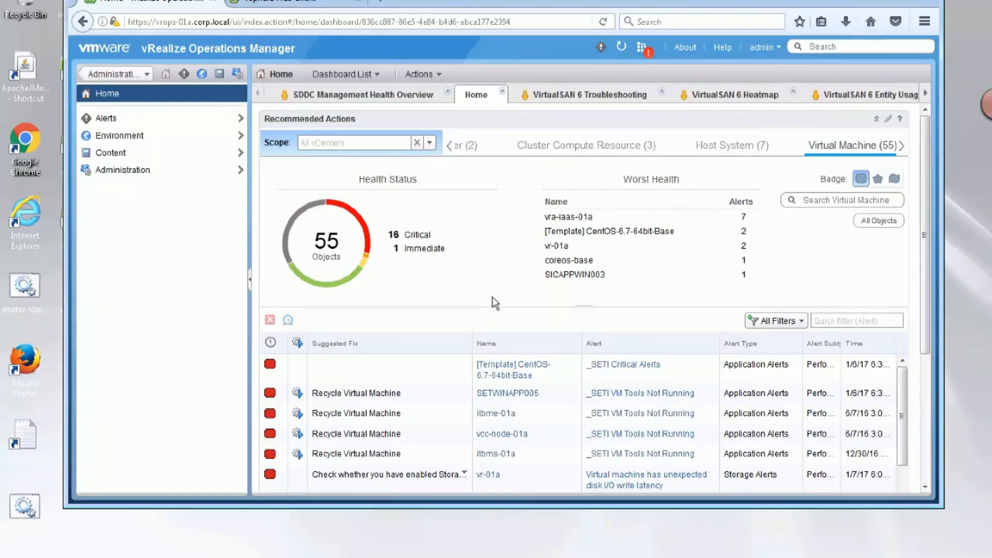
left_click(113, 169)
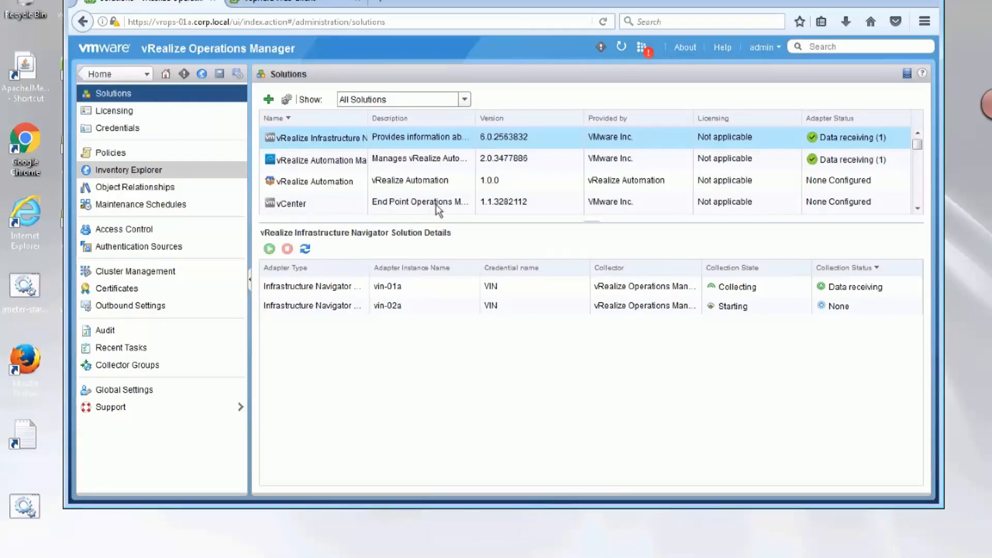
left_click(918, 211)
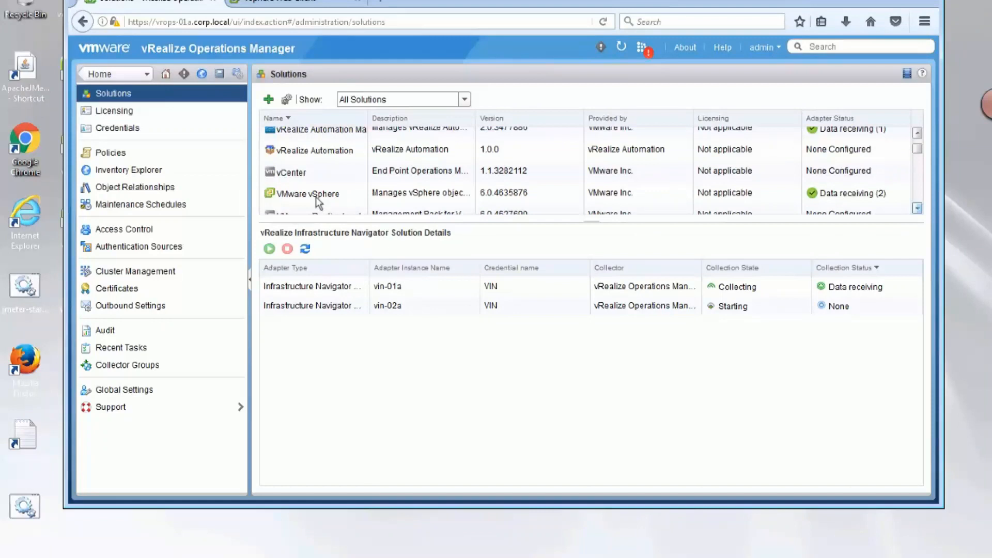
left_click(315, 197)
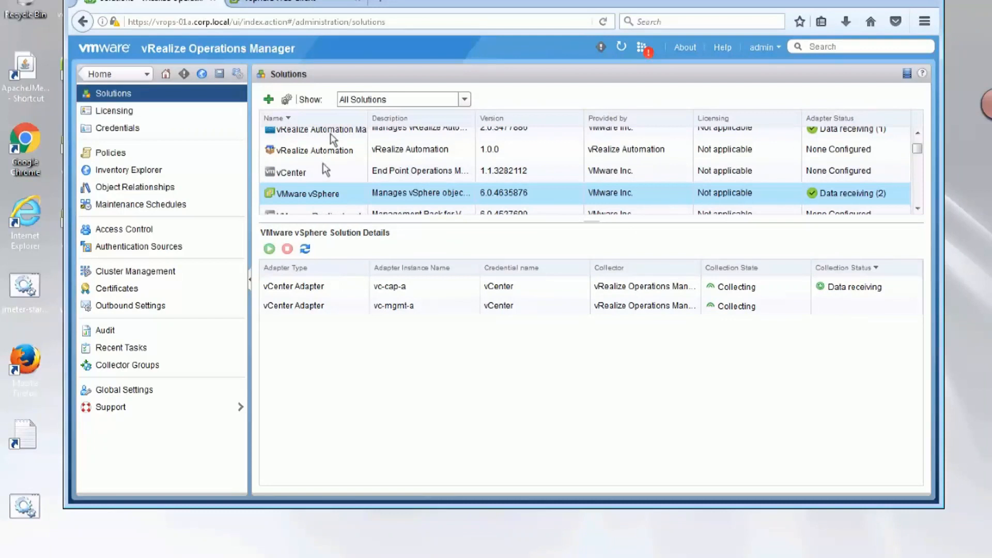
mouse_move(918, 149)
left_mouse_down()
mouse_move(919, 186)
mouse_move(921, 154)
left_mouse_up()
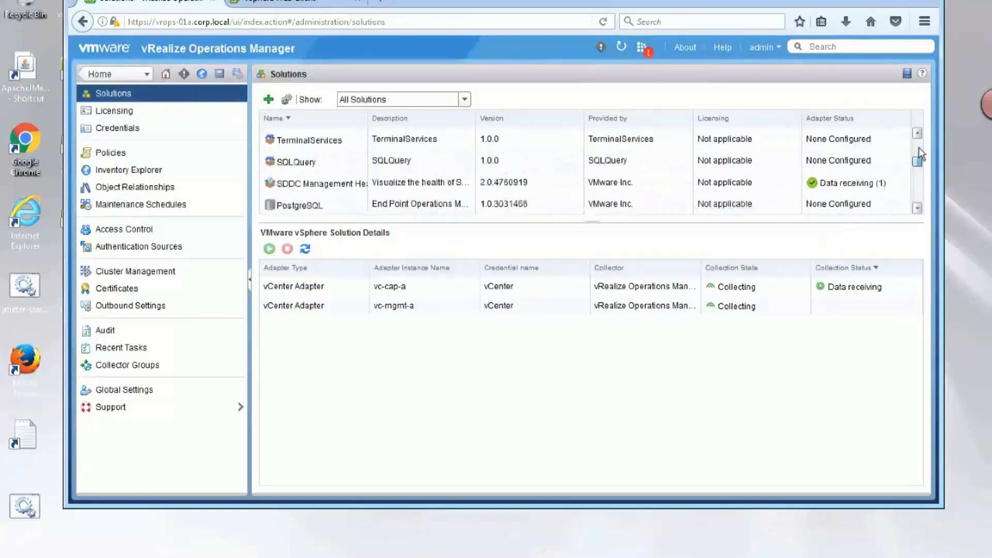
left_click_drag(919, 148, 919, 137)
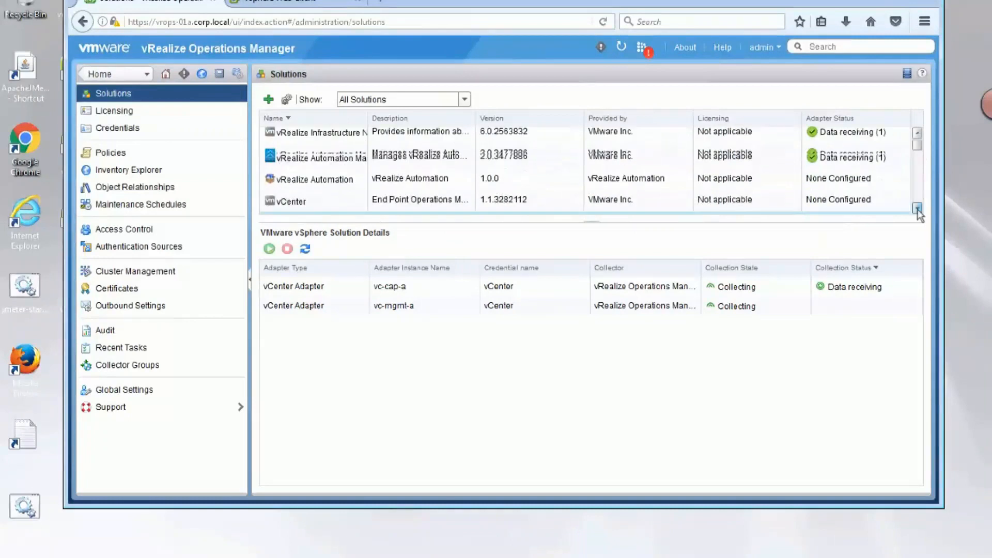
left_click(918, 209)
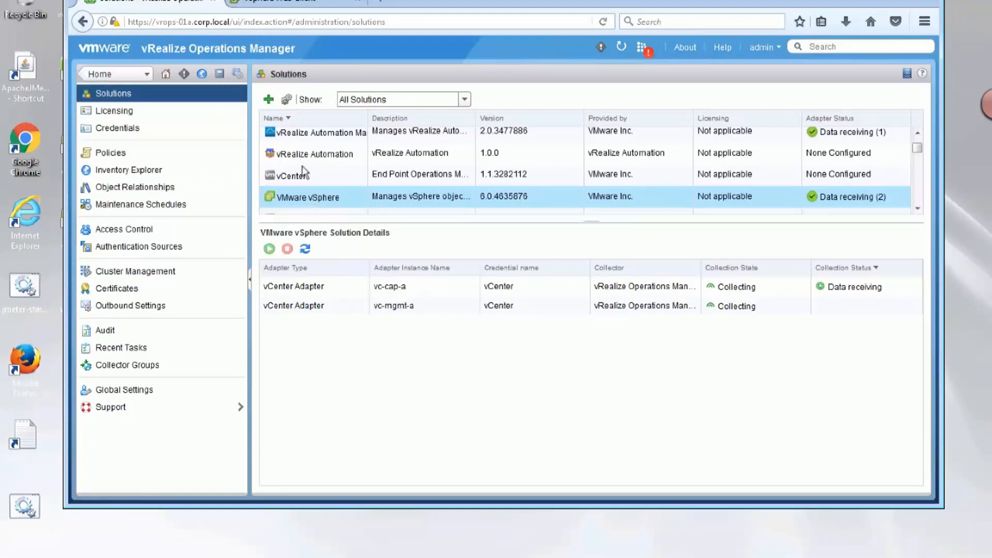
Step: Add a vCenter Adapter instance to the VMware vSphere solution with a test display name and vCenter Server vc-mgmt-a.corp.local
left_click(287, 99)
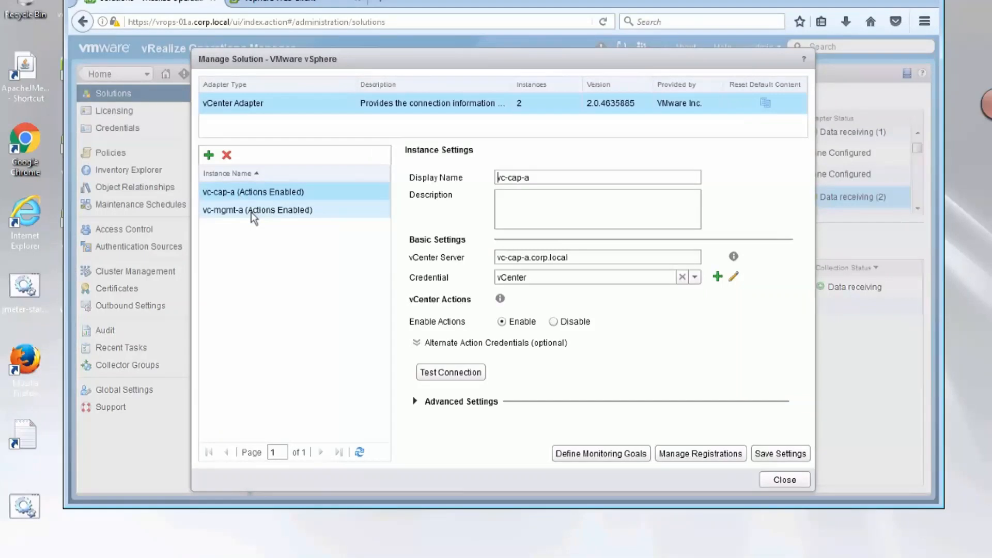
left_click(209, 156)
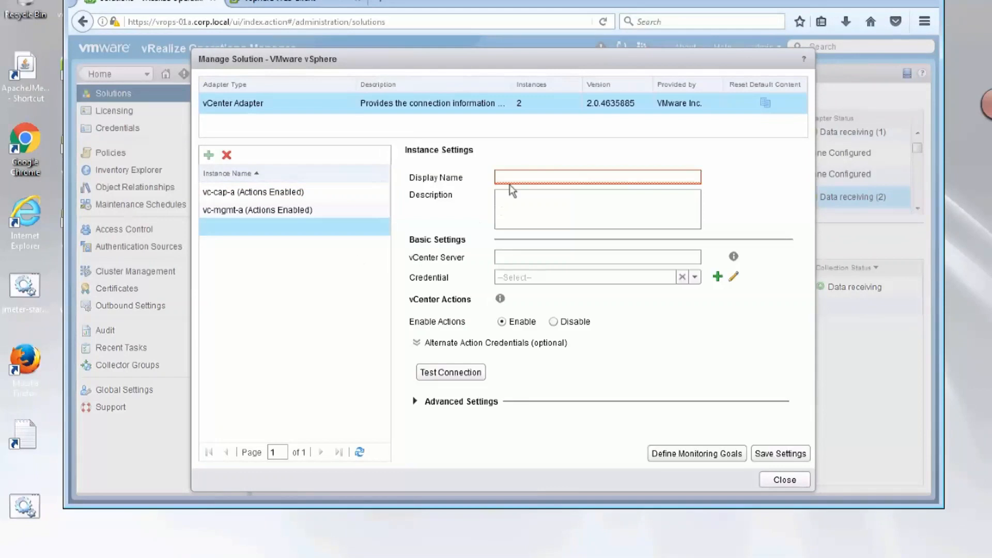
left_click(510, 177)
type("Mike Te")
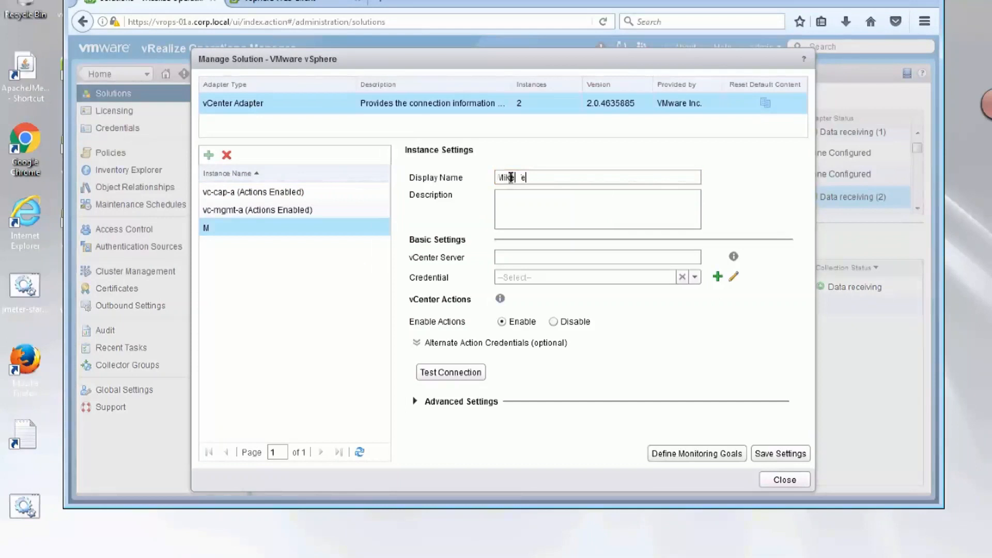
type("st")
left_click(518, 255)
type("vc-mgmt")
type("-a.")
type("corp.local")
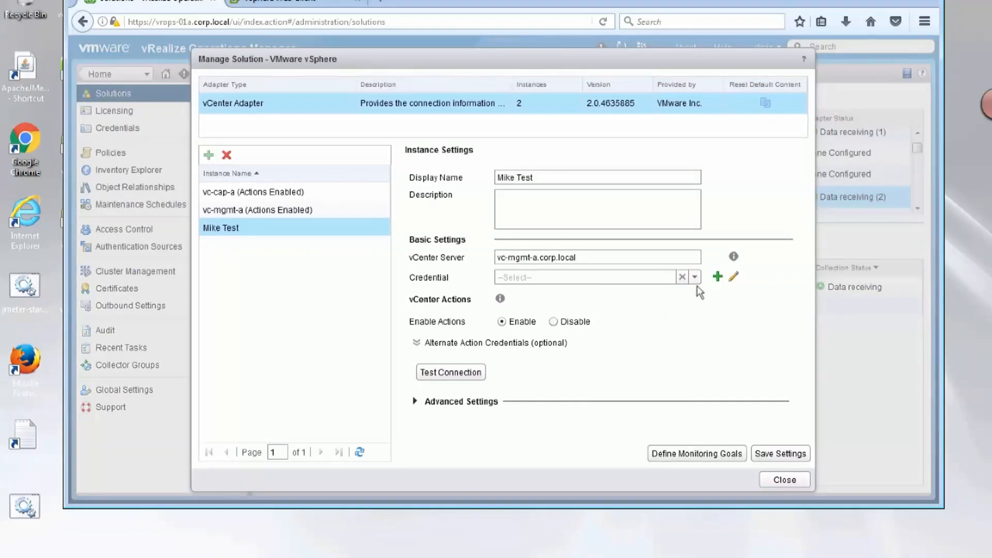
left_click(718, 276)
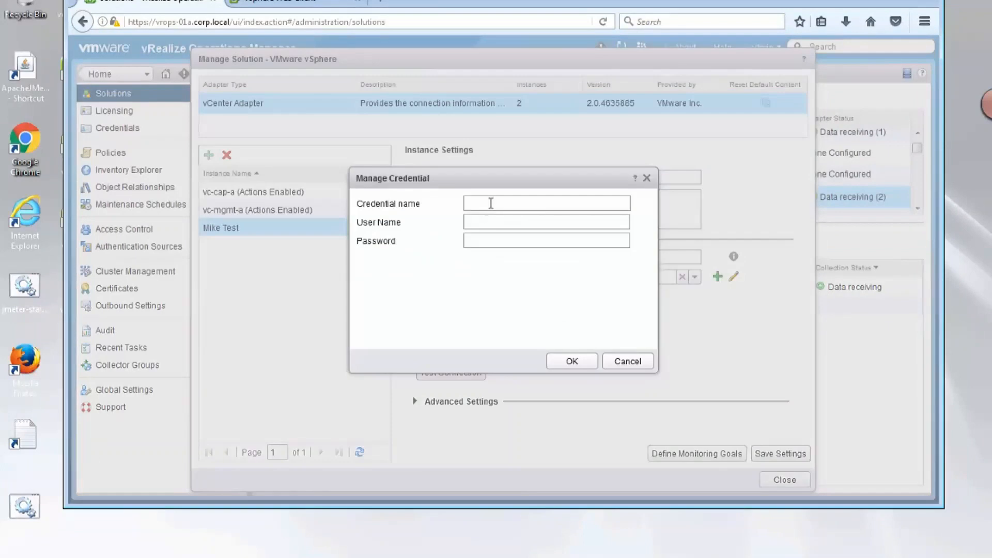
left_click(491, 203)
type("Service Accout")
left_click(626, 361)
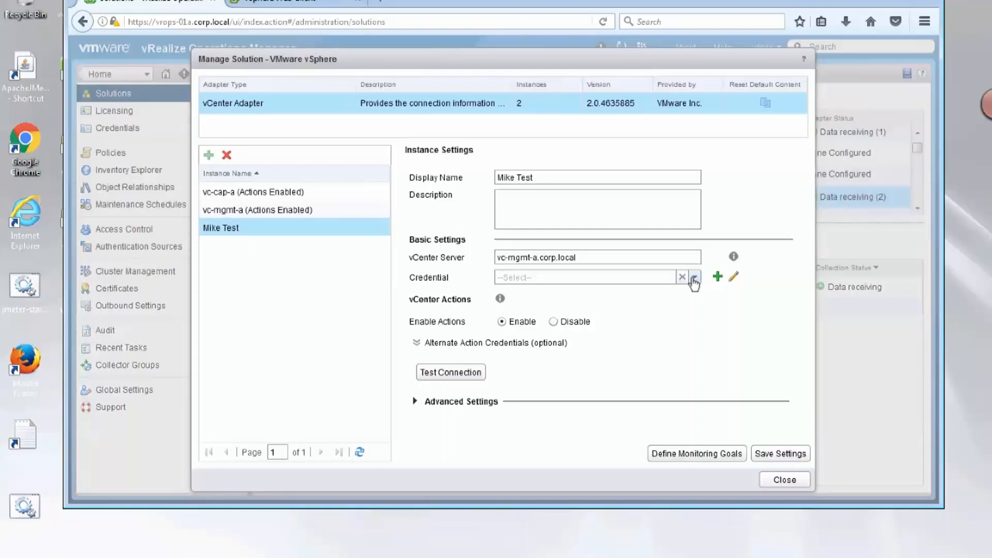
Step: Assign the existing vCenter credential to the new instance, and review its details and the alternate action credentials option
left_click(694, 278)
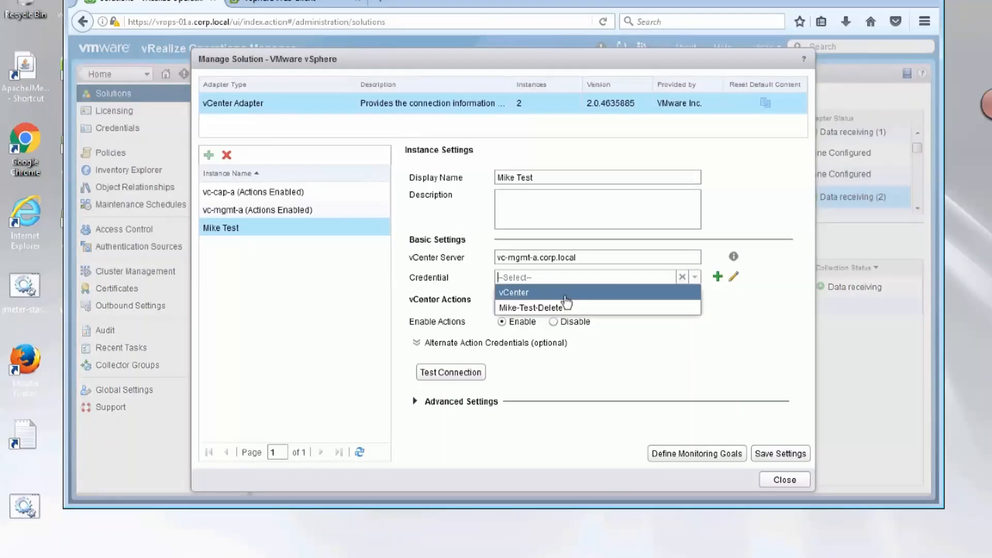
left_click(567, 296)
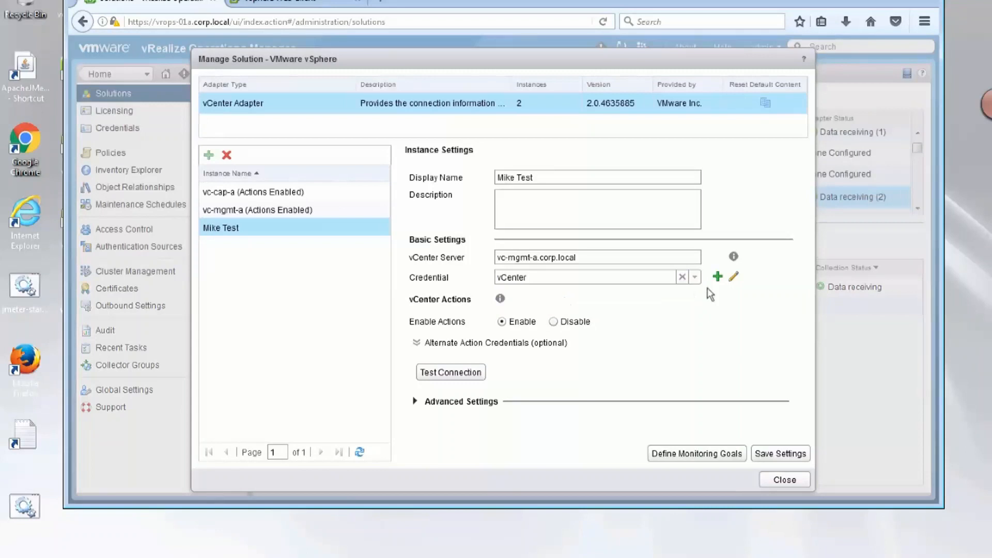
left_click(734, 278)
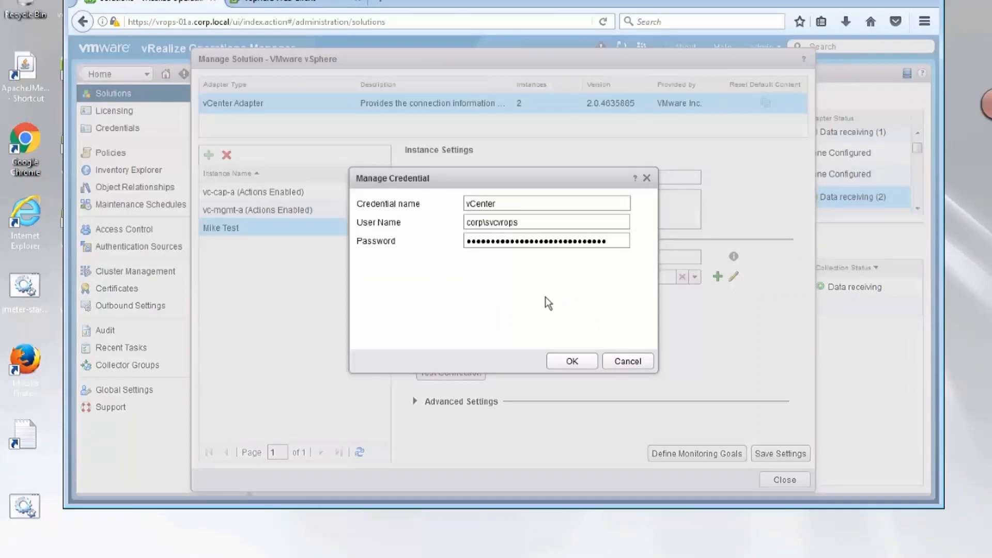
left_click(621, 362)
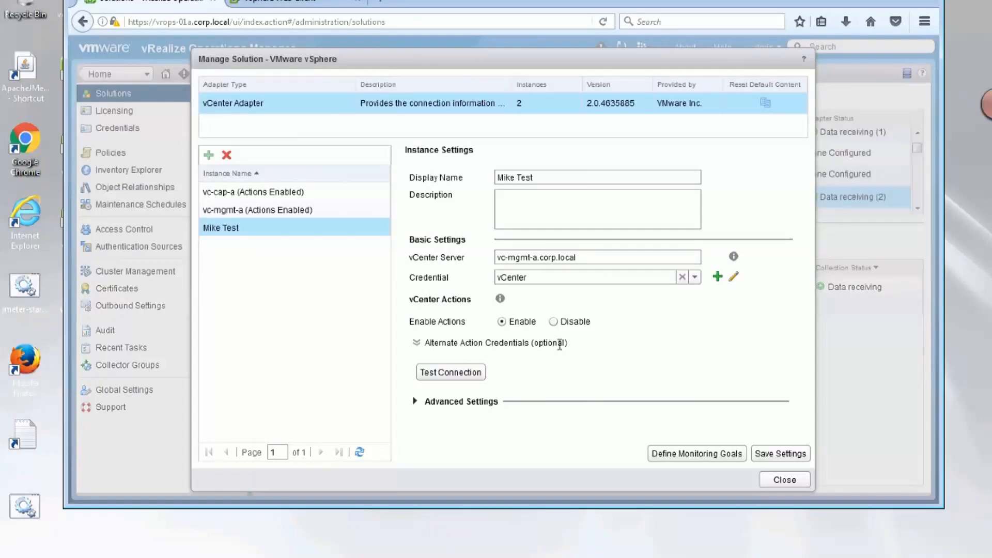
left_click(416, 344)
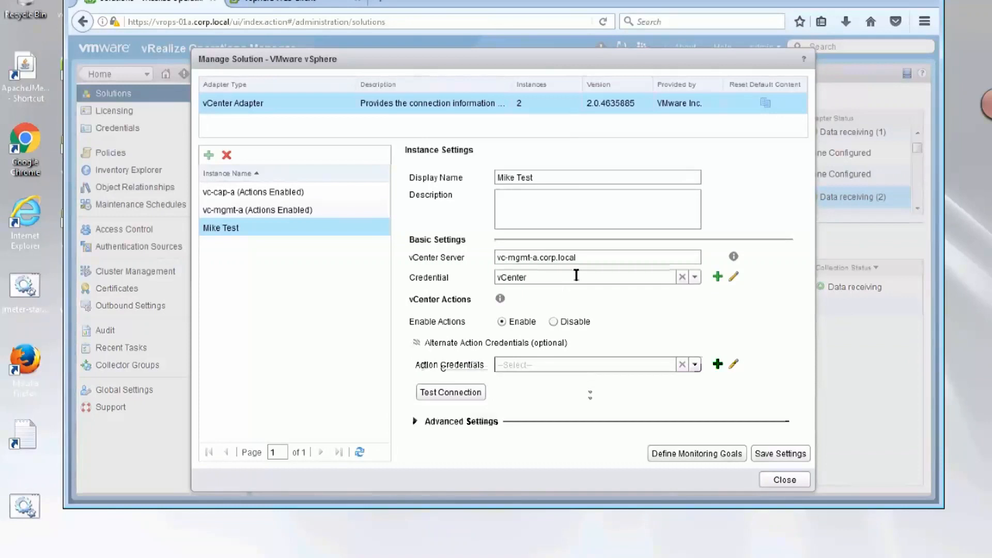
left_click(416, 343)
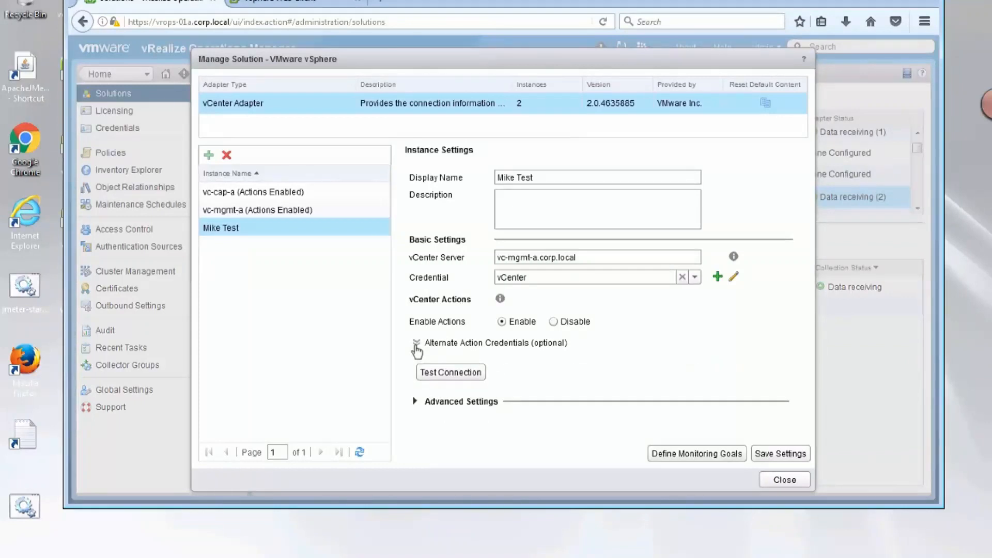
Step: Test the new instance's connection to the vCenter Server and accept the certificate it presents
left_click(468, 374)
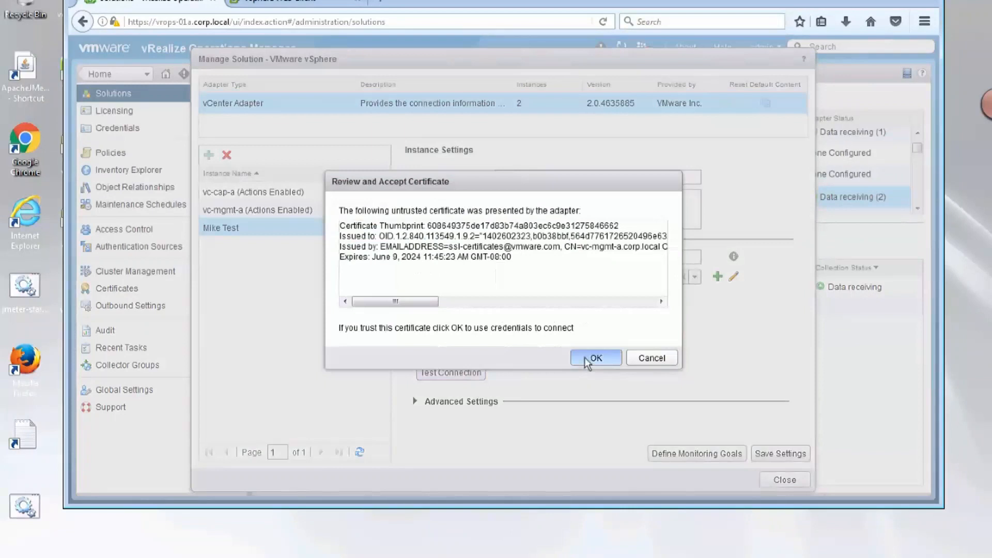
left_click(584, 357)
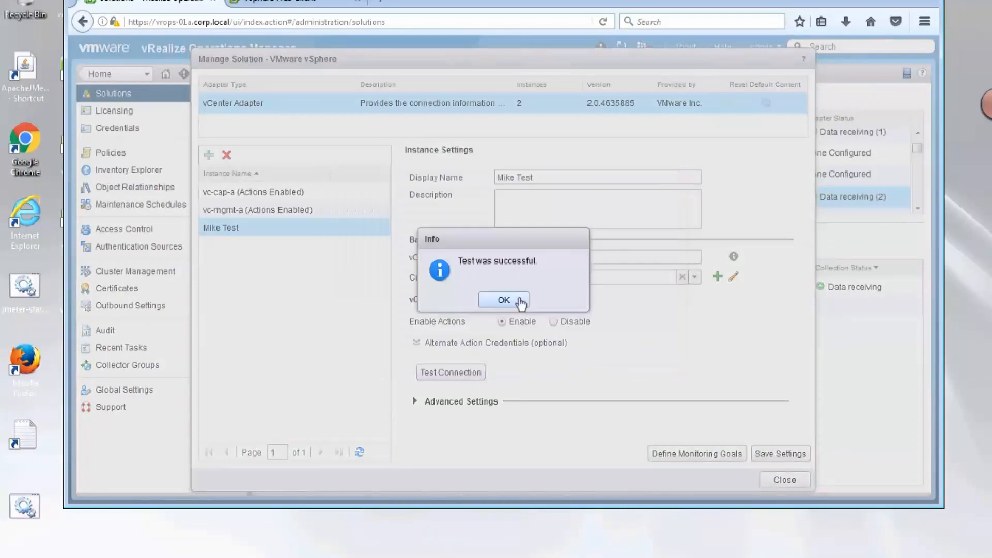
left_click(520, 300)
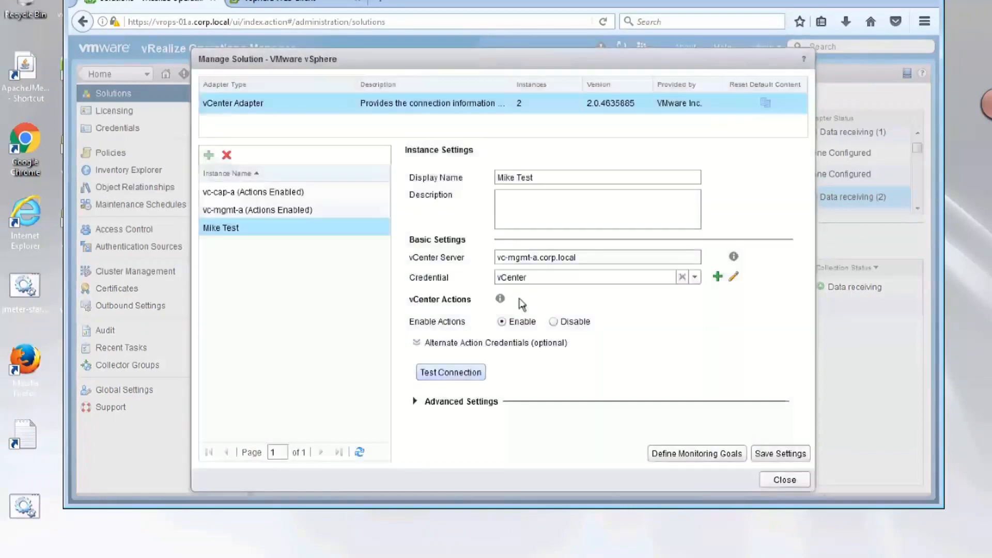
Step: Examine the collector, discovery, collection and Predictive DRS options in the new instance's advanced settings
left_click(416, 401)
scroll(580, 424, "down", 3)
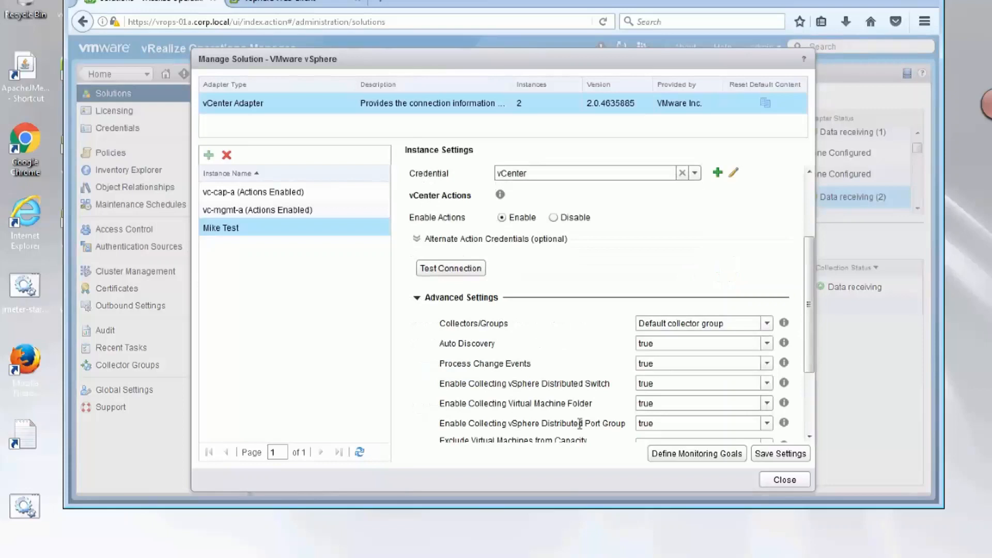
scroll(580, 424, "down", 3)
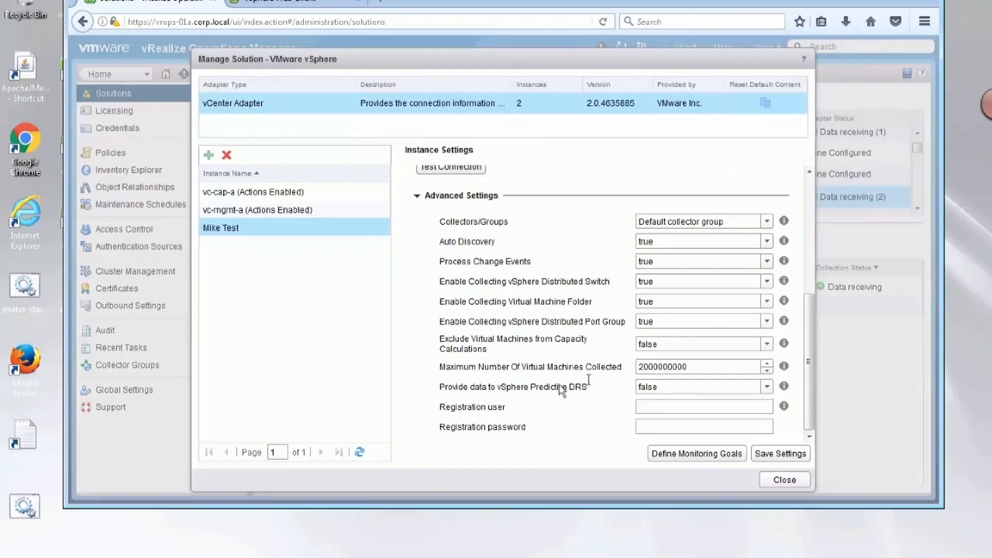
left_click(417, 197)
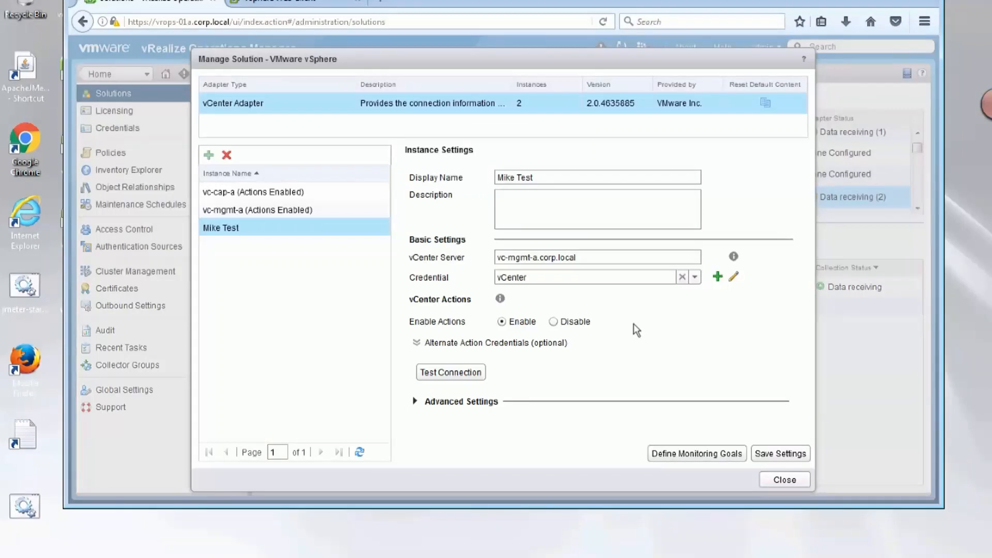
Step: Define monitoring goals with alerts on all vSphere objects, toggle efficiency alerts, set vSphere Hardening Guide alerts to No, and save the default policy
left_click(667, 455)
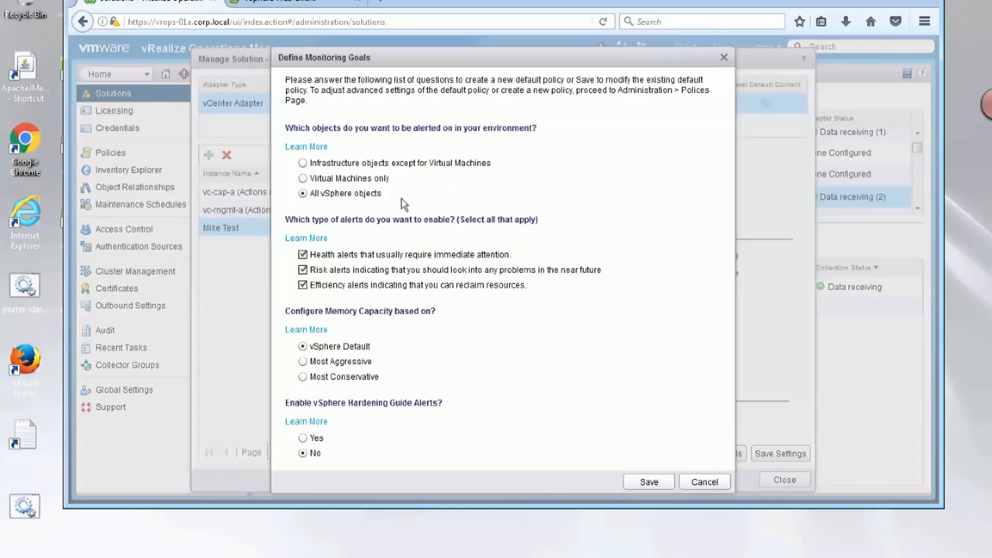
left_click(303, 163)
left_click(303, 178)
left_click(303, 194)
left_click(303, 285)
left_click(303, 438)
left_click(303, 454)
left_click(648, 483)
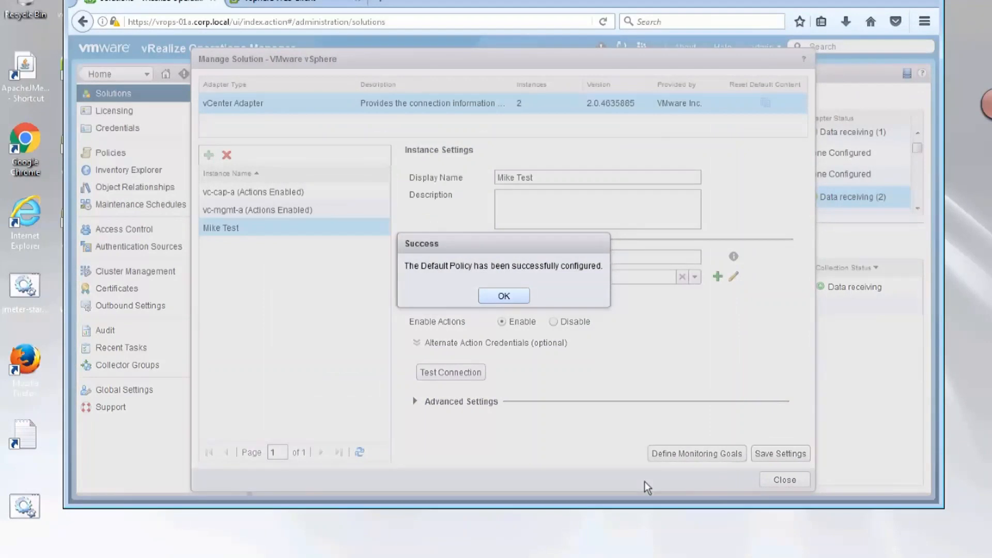
left_click(522, 298)
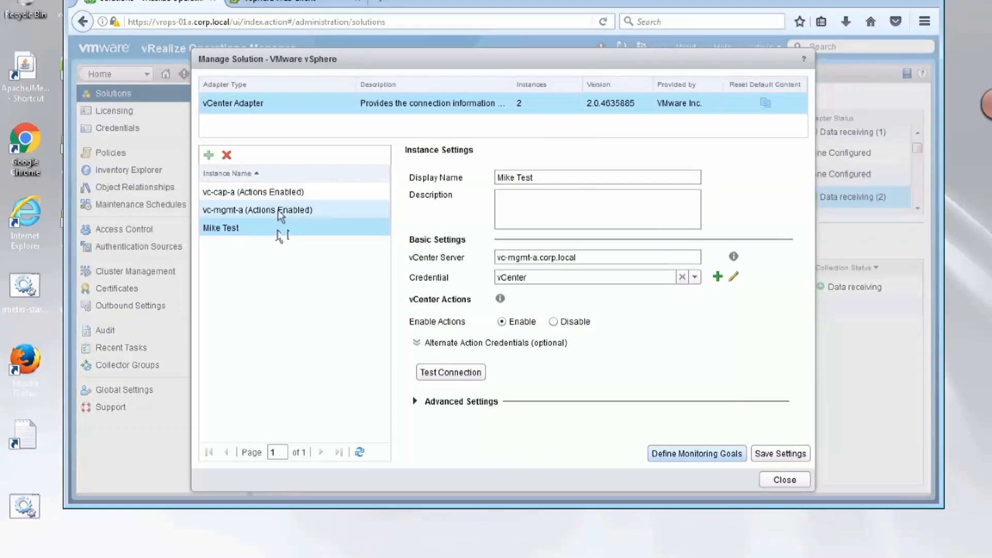
Step: Close the VMware vSphere solution management dialog and discard the unsaved adapter instance
left_click(783, 480)
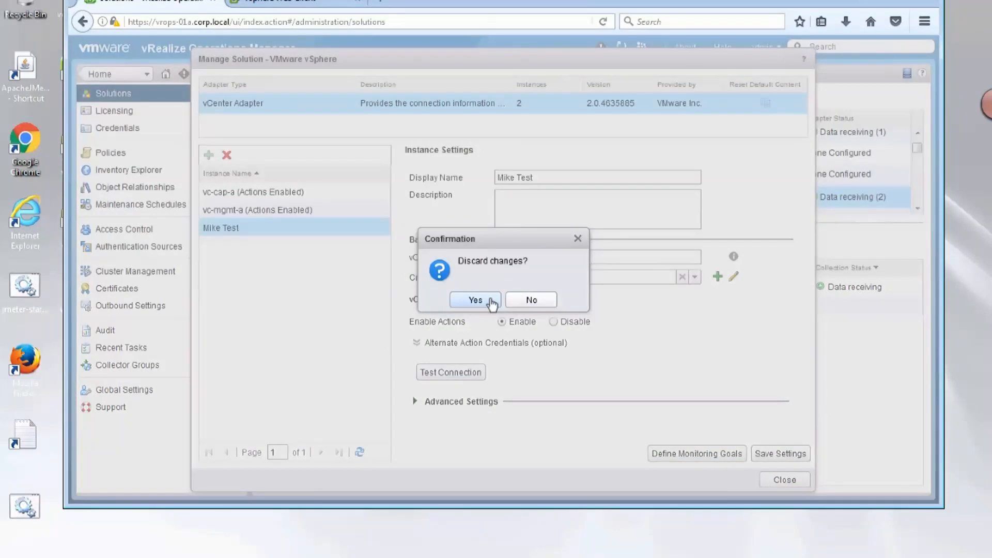
left_click(492, 304)
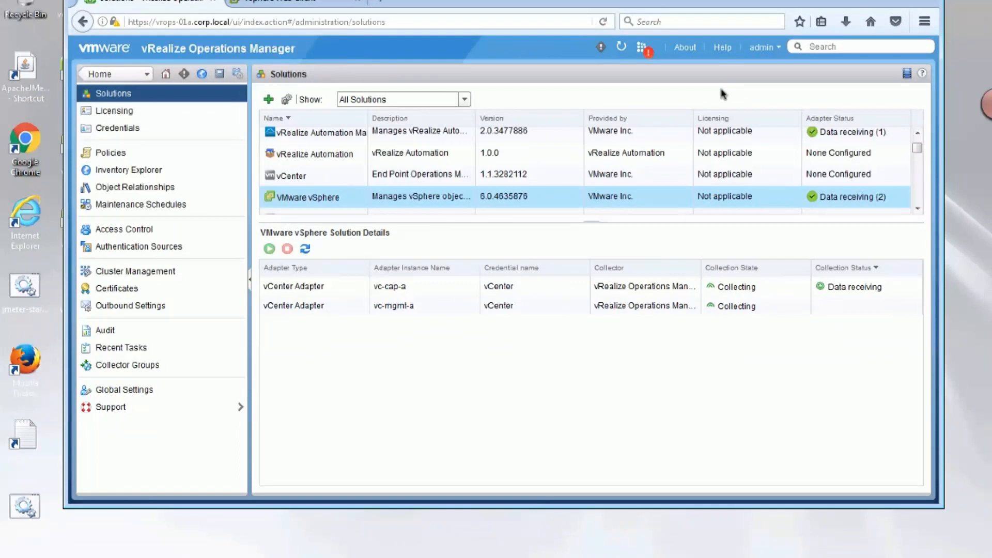
Step: Switch to the slide presentation and advance to the Installation Considerations slide
key("super+Tab")
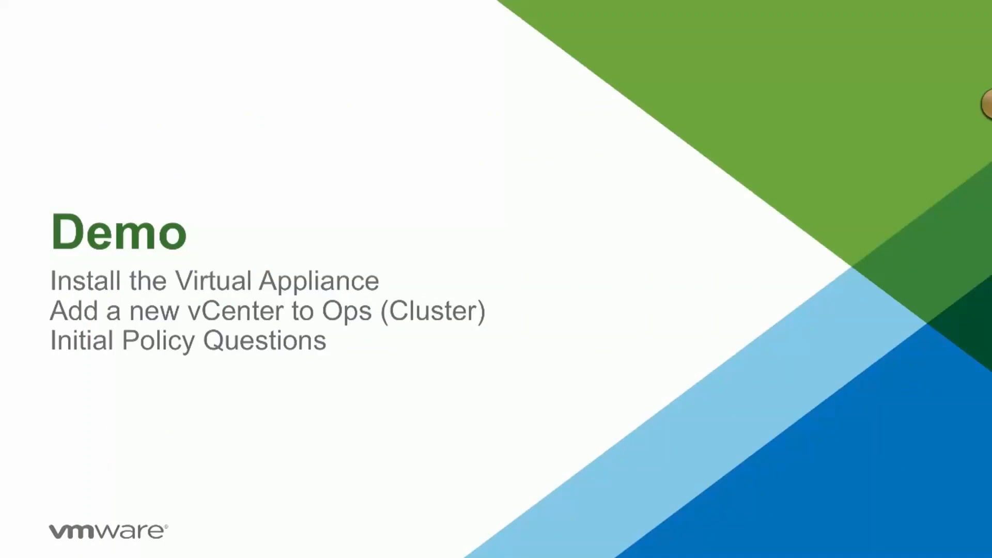
key("Right")
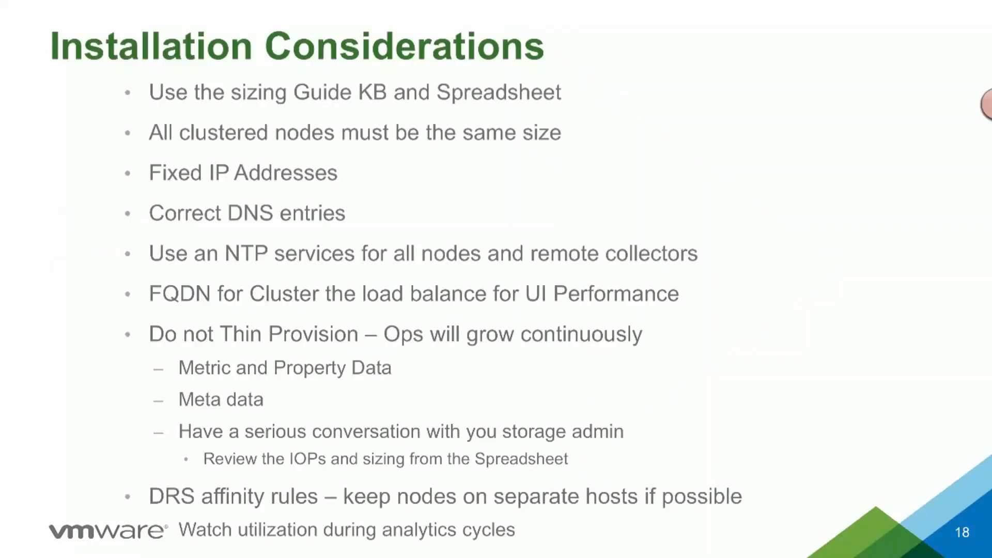